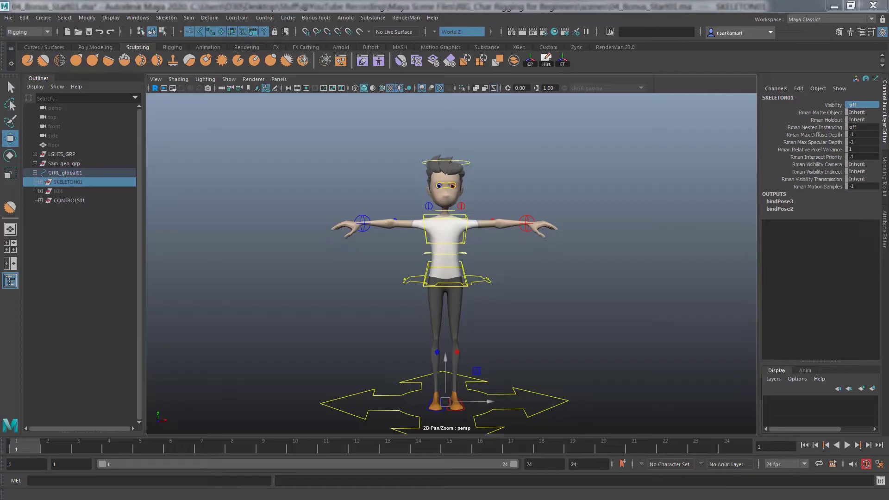
Step: Test the left foot control's Foot Roll on the feet, then undo the roll
alt+middle_drag(327, 209, 327, 252)
scroll(492, 332, up, 5)
mouse_move(492, 331)
alt+mouse_down()
mouse_move(478, 368)
mouse_move(403, 332)
alt+mouse_up()
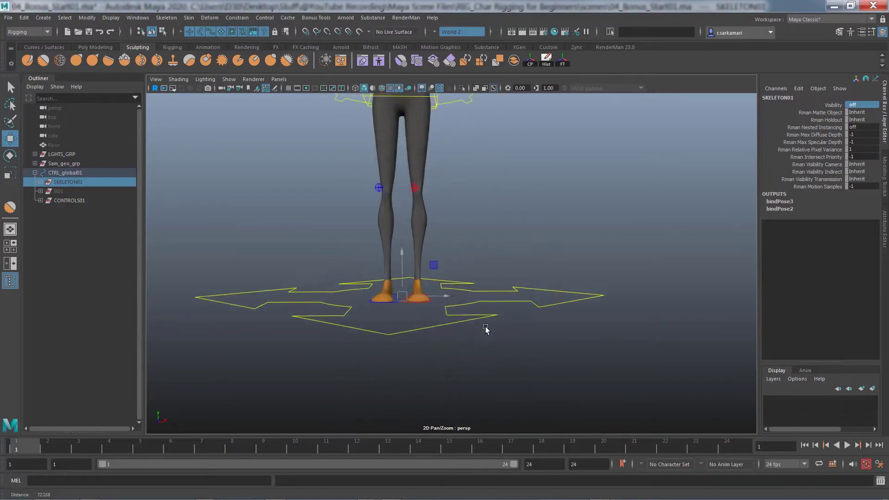
click(382, 332)
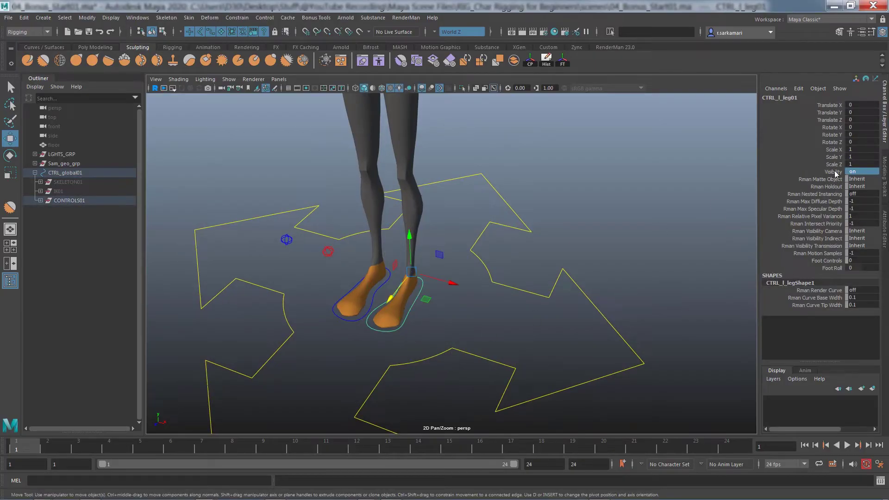
click(828, 269)
middle_drag(464, 314, 468, 320)
key(ctrl+z)
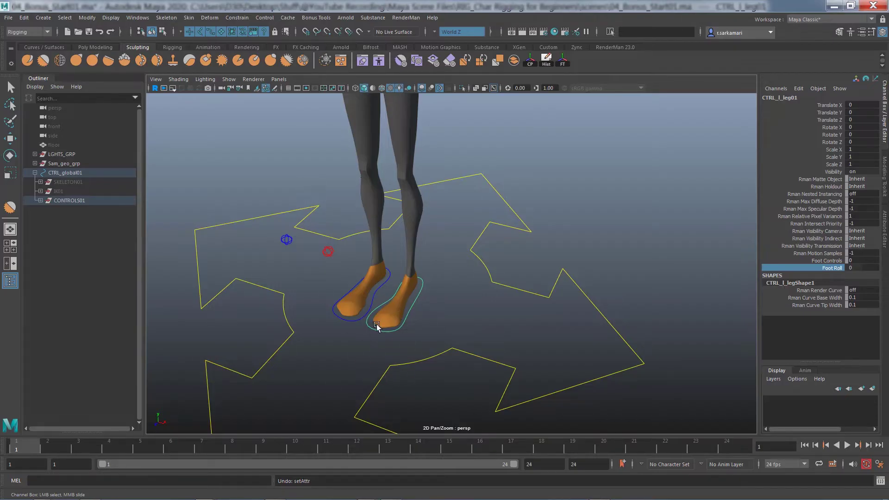
Step: Turn the SKELETON01 group's visibility back on
alt+drag(337, 341, 369, 329)
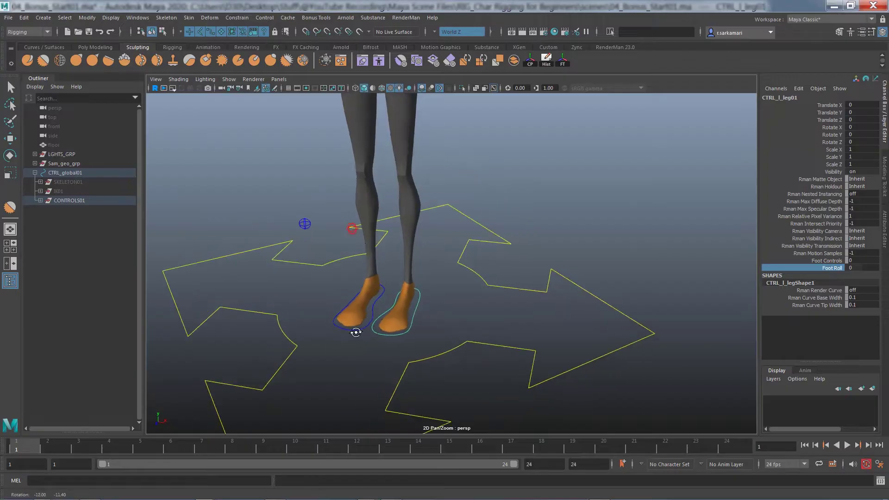
alt+right_drag(370, 329, 484, 353)
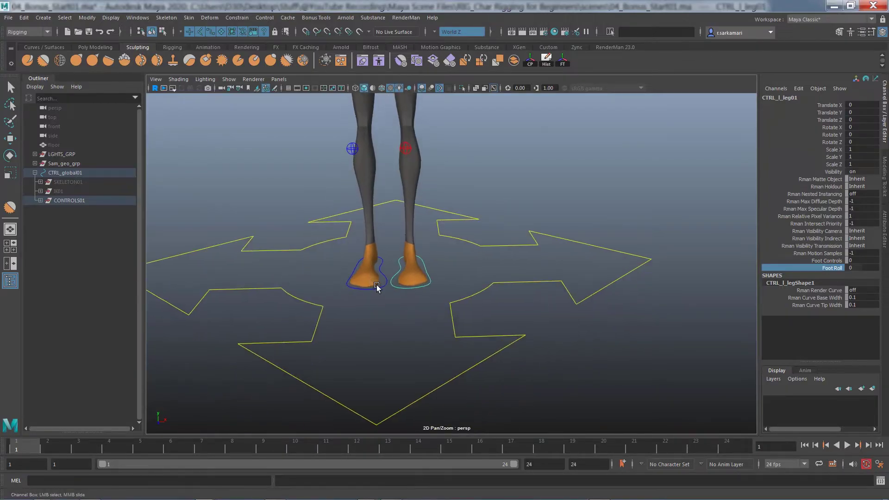
mouse_move(484, 353)
alt+mouse_down()
mouse_move(440, 358)
mouse_move(417, 425)
alt+mouse_up()
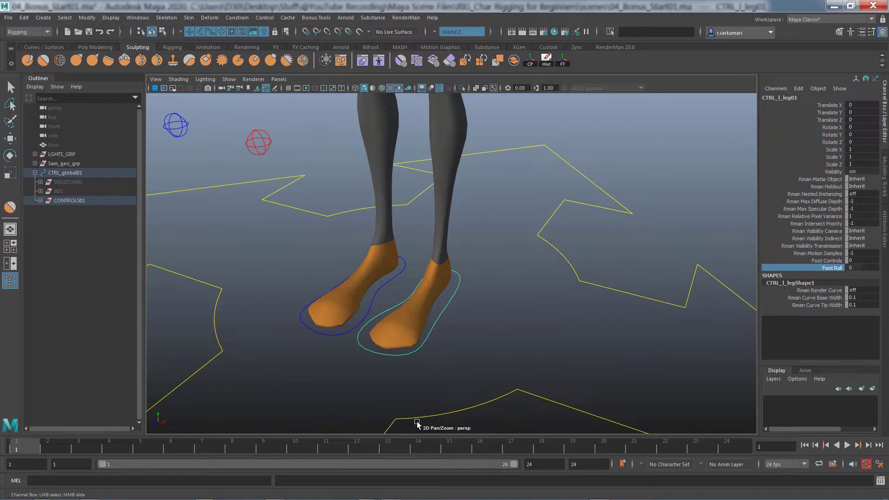
click(65, 181)
key(w)
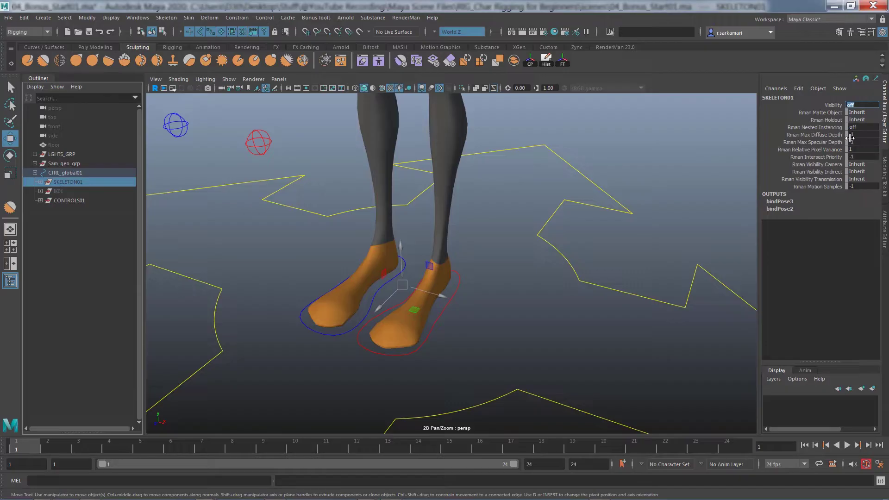
text(on)
key(Return)
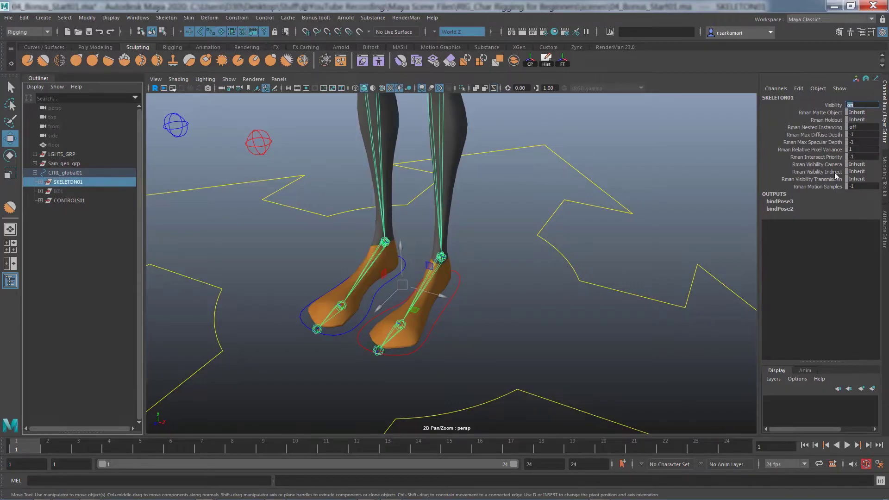
Step: Set Visibility on for both heel joints, RFjnt_l_heel01 and RFjnt_r_heel01
click(42, 201)
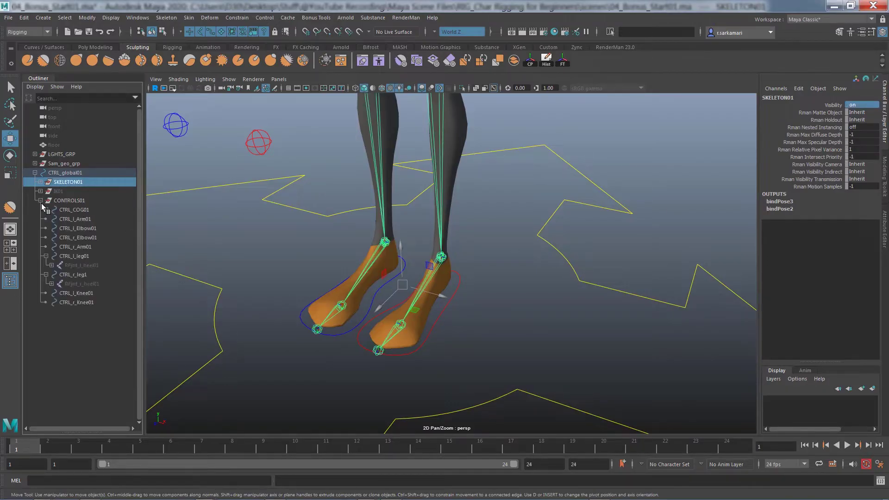
click(76, 266)
click(74, 285)
click(74, 264)
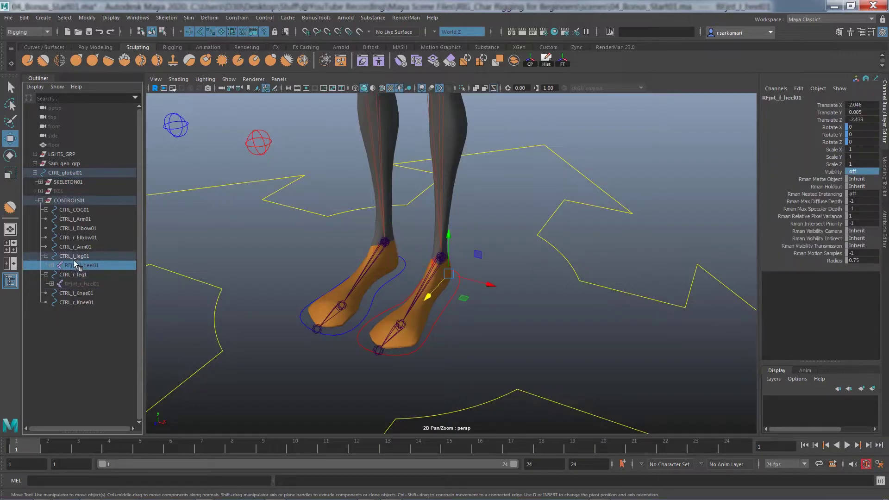
double_click(860, 172)
text(on)
key(Return)
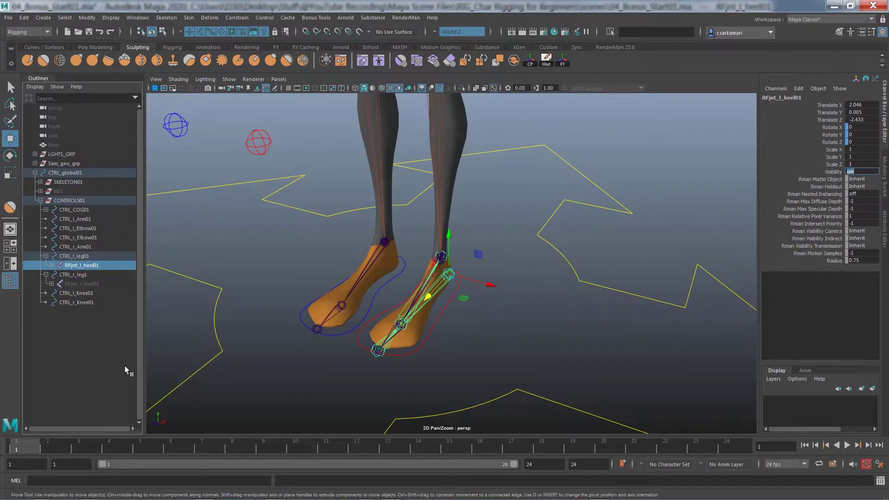
click(80, 285)
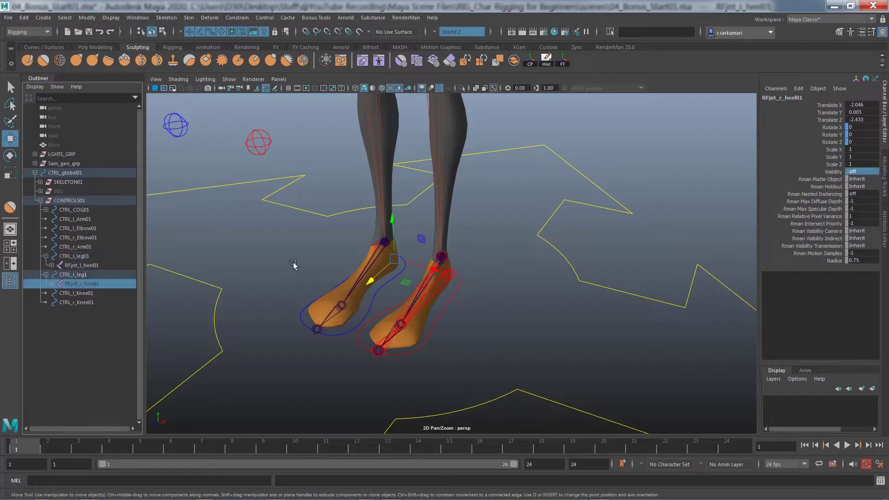
double_click(862, 172)
Step: Select the left toe-end joint jnt_end_l_toe01
click(505, 354)
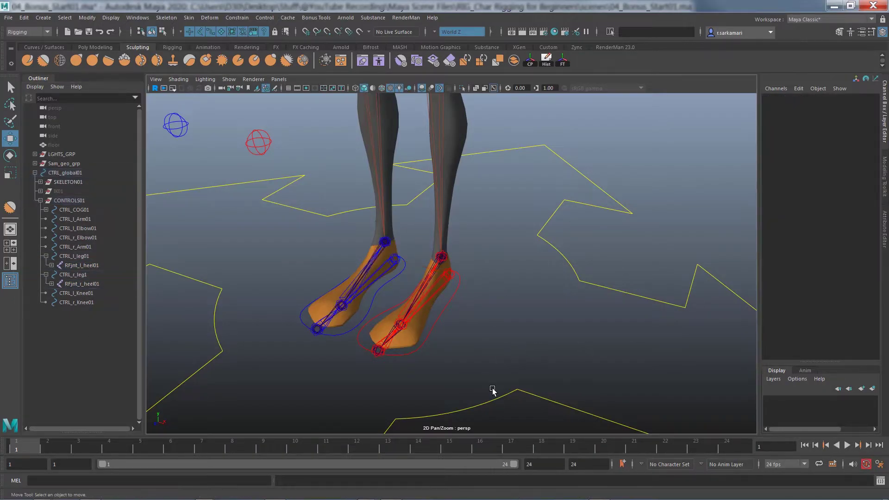
scroll(511, 410, up, 3)
mouse_move(511, 410)
alt+mouse_down()
mouse_move(468, 298)
mouse_move(453, 322)
alt+mouse_up()
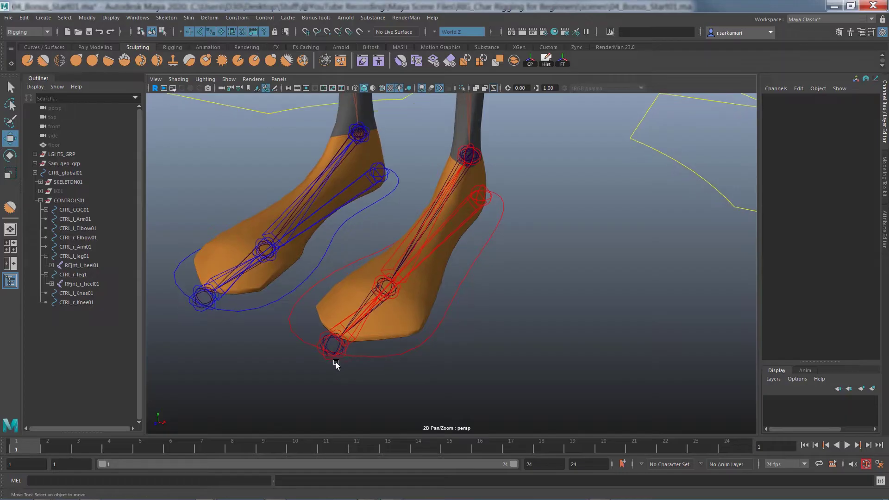
click(329, 350)
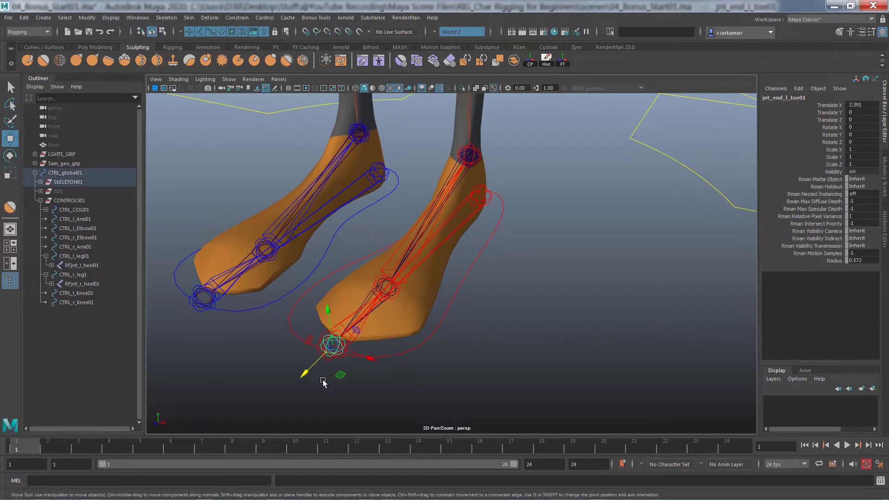
alt+drag(331, 397, 407, 377)
scroll(396, 371, up, 3)
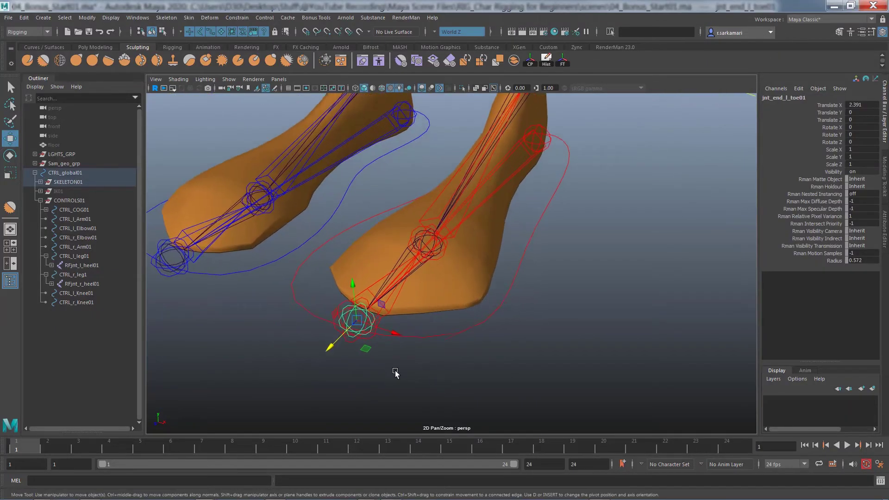
scroll(396, 363, up, 2)
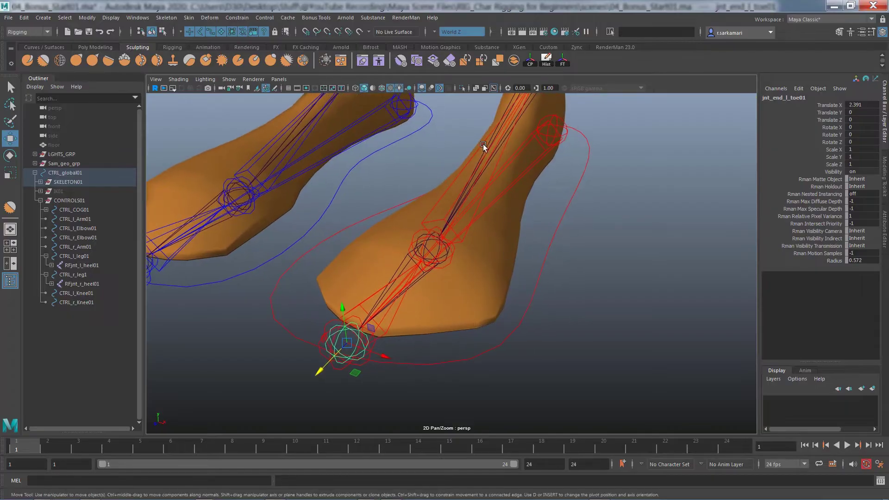
scroll(322, 400, up, 1)
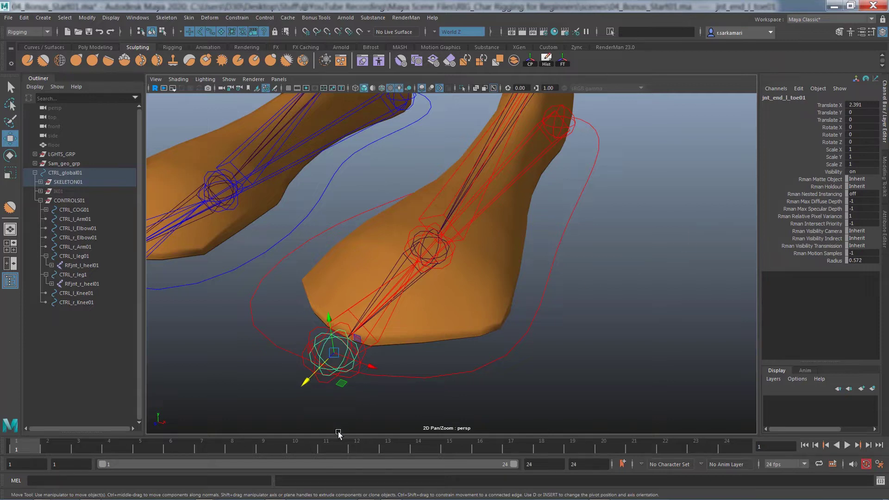
Step: Duplicate and unparent the toe-end joint, then move the copy to the foot's edge in top view
key(ctrl+d)
key(shift+p)
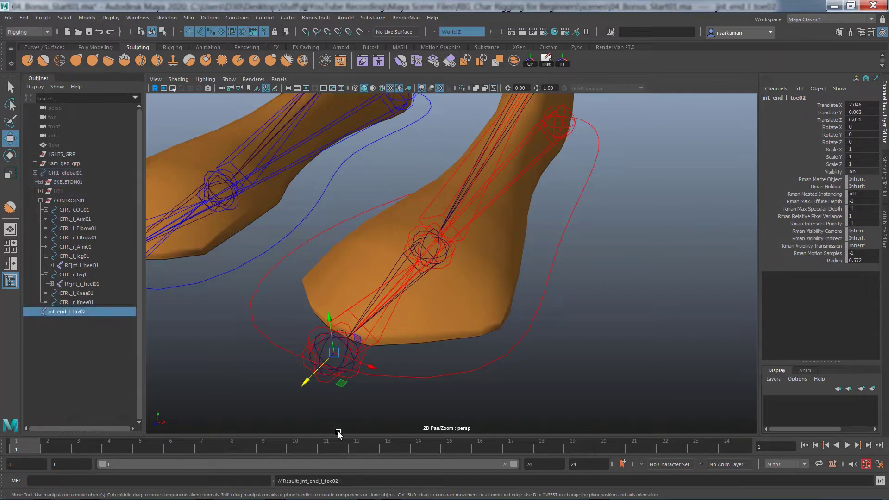
click(71, 324)
click(348, 375)
key(space)
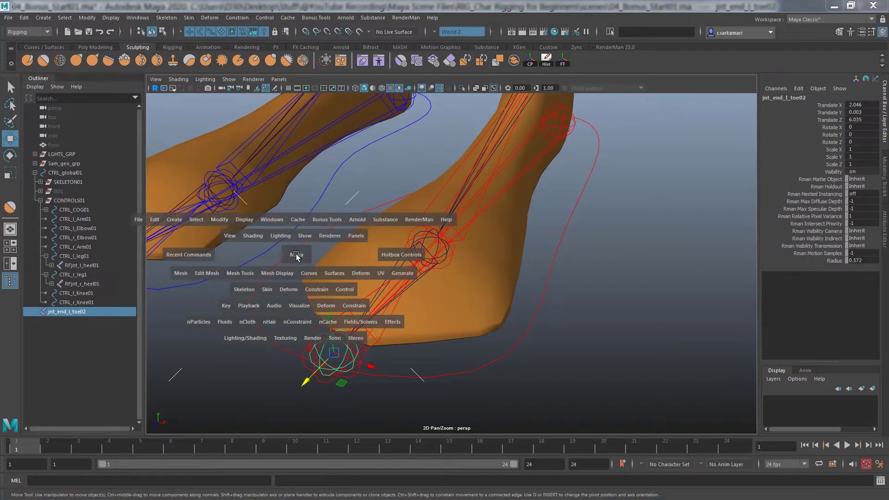
drag(294, 250, 294, 229)
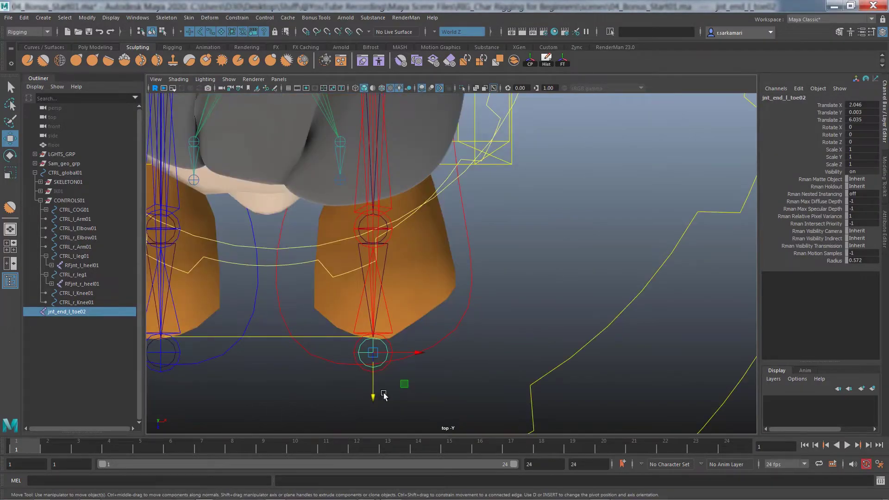
drag(416, 352, 495, 357)
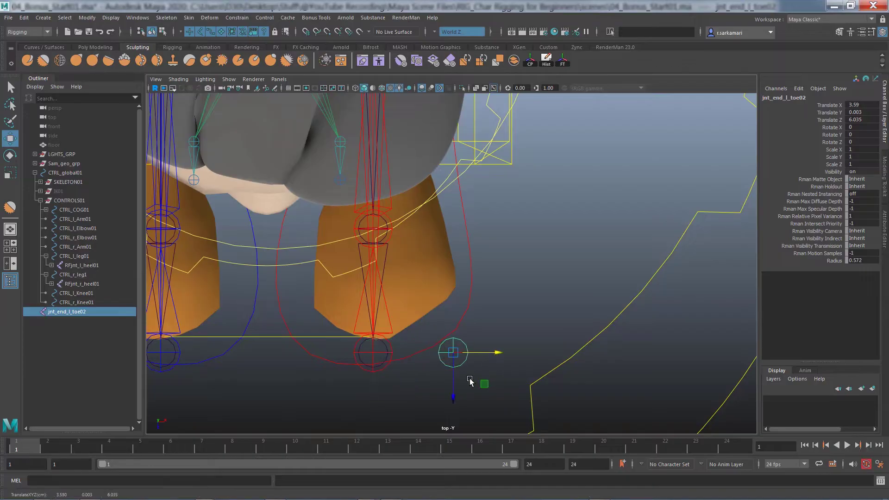
drag(454, 394, 462, 333)
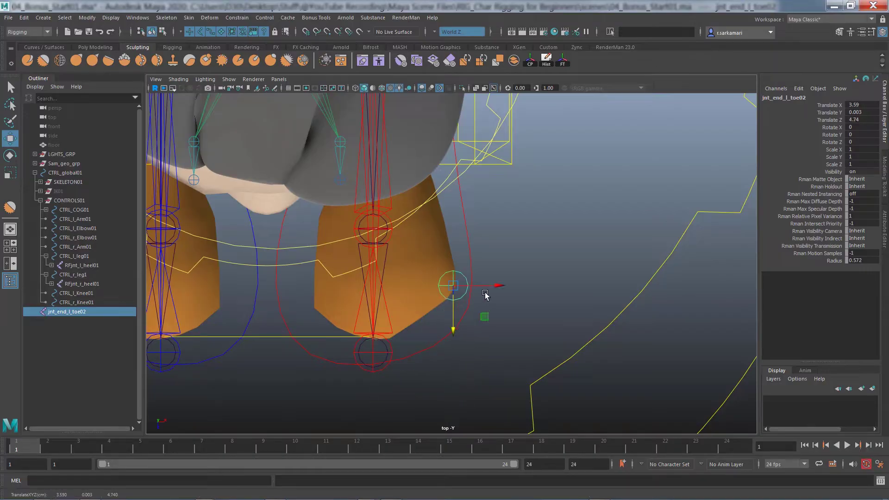
drag(490, 286, 494, 290)
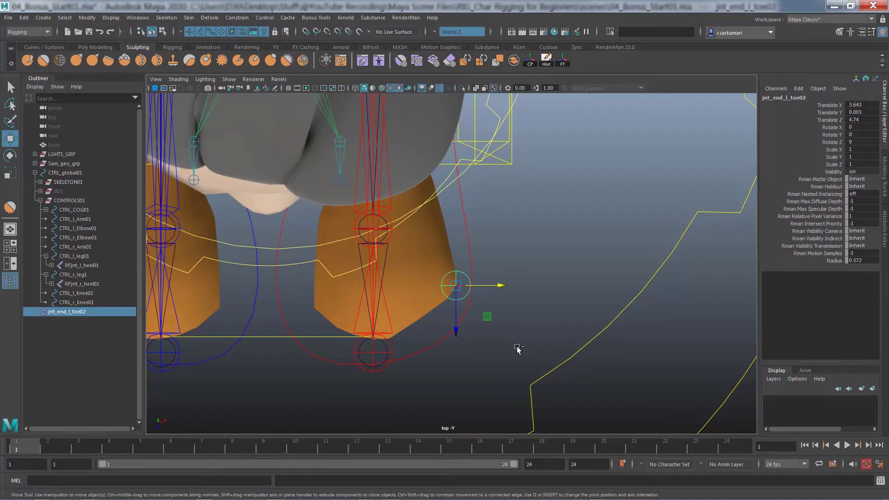
Step: Duplicate that bank joint and line the copy up on the foot's opposite edge
key(ctrl+d)
drag(495, 285, 353, 287)
drag(312, 323, 313, 336)
drag(355, 301, 354, 301)
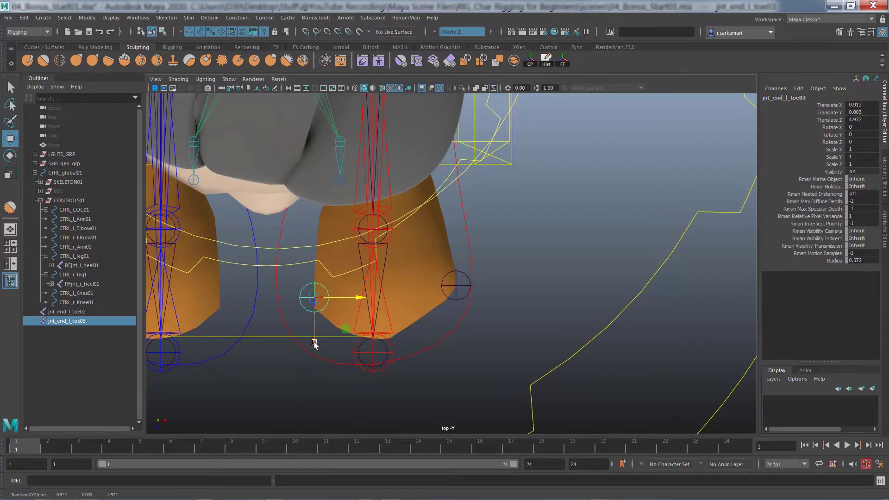
drag(319, 349, 319, 317)
Step: Rename the two left bank joints RFjnt_l_bankL01 and RFjnt_l_bankR01 in the Channel Box
click(456, 284)
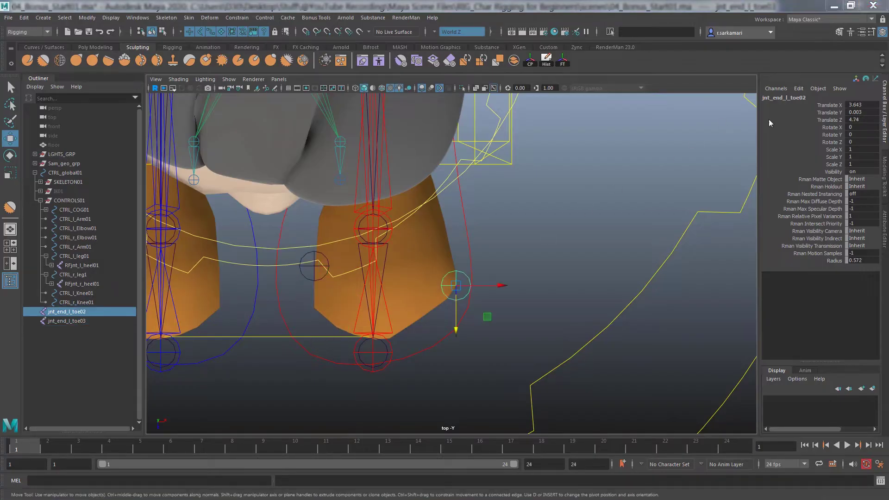
click(785, 98)
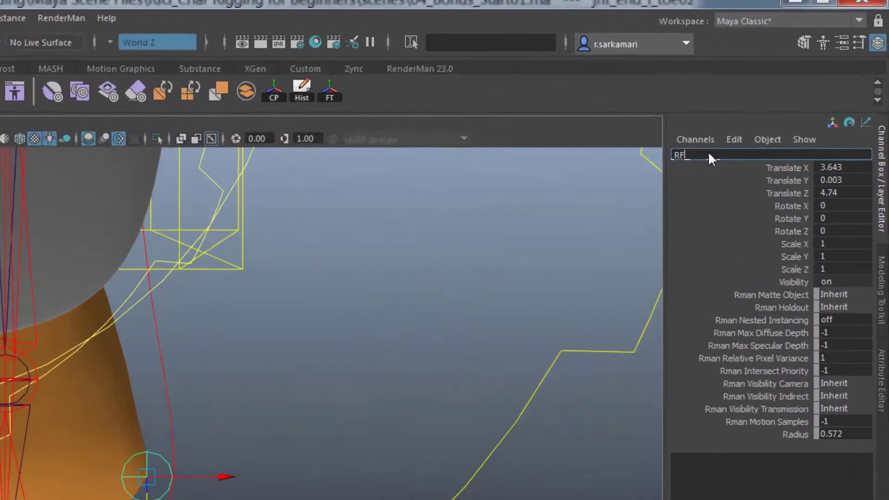
text(RF)
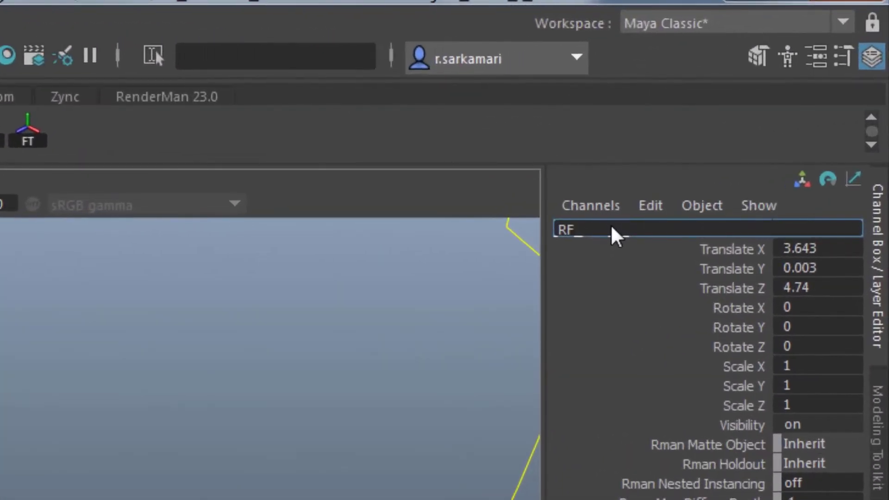
text(jnt)
text(bank)
text(L01)
key(Return)
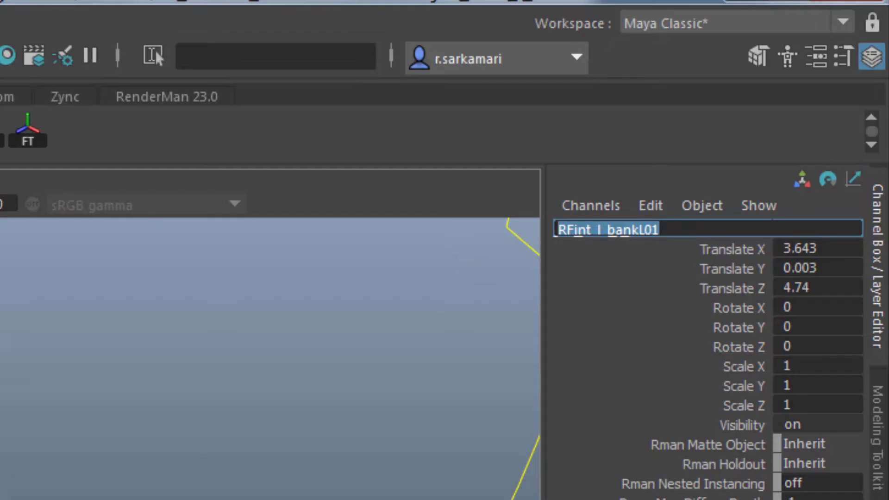
key(Down)
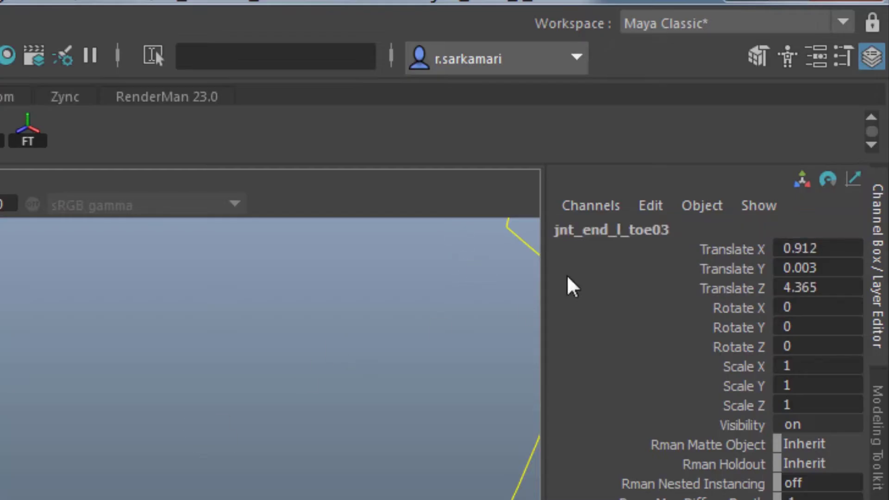
click(604, 230)
key(ctrl+v)
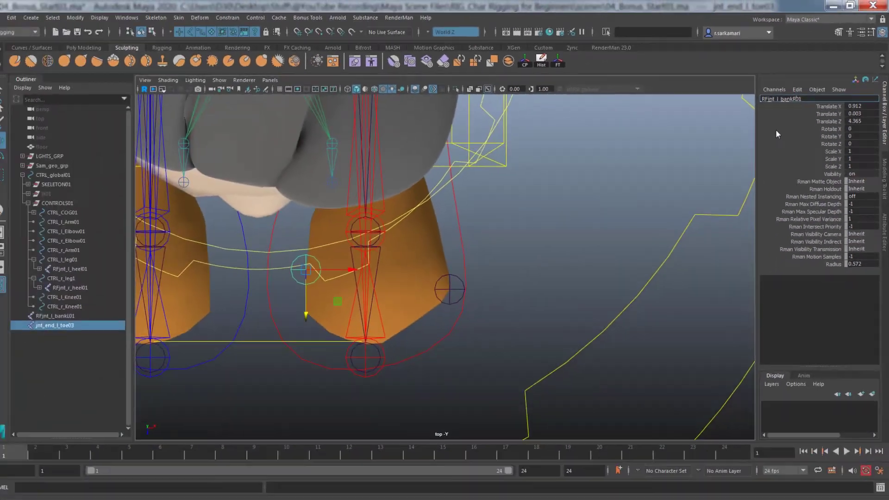
key(Return)
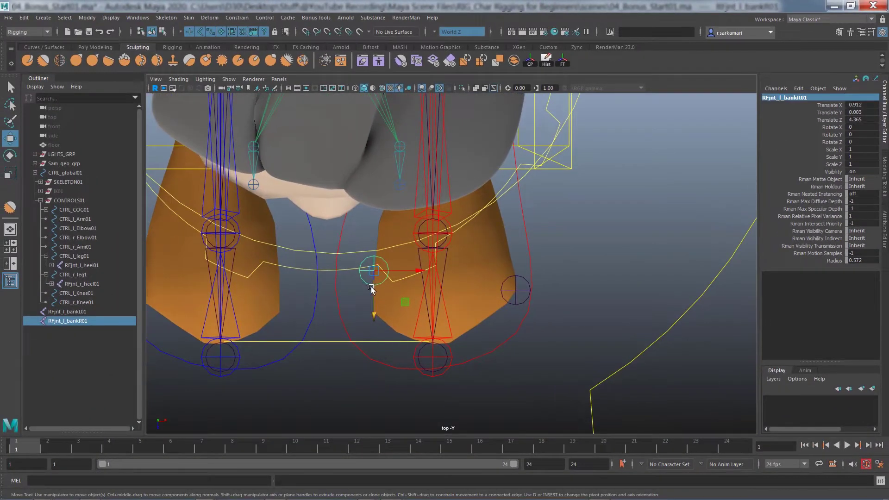
Step: Enable drawing overrides on both left bank joints and slide each Color to teal
key(ctrl+a)
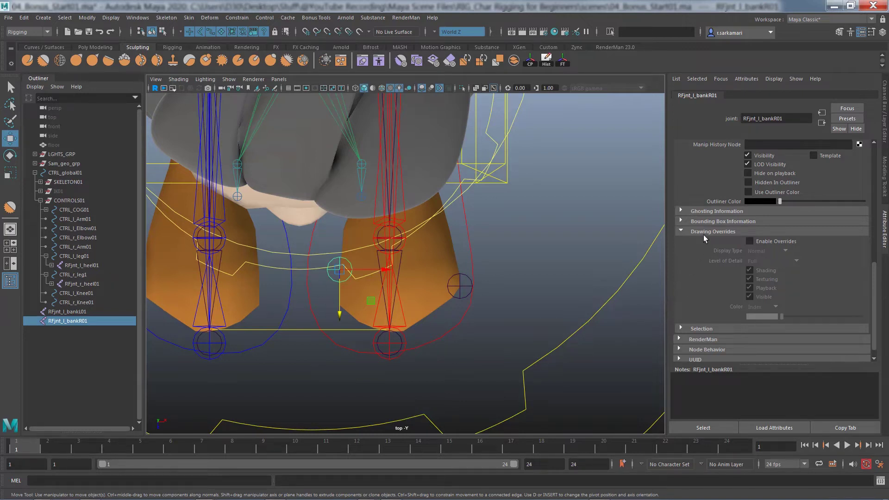
click(748, 241)
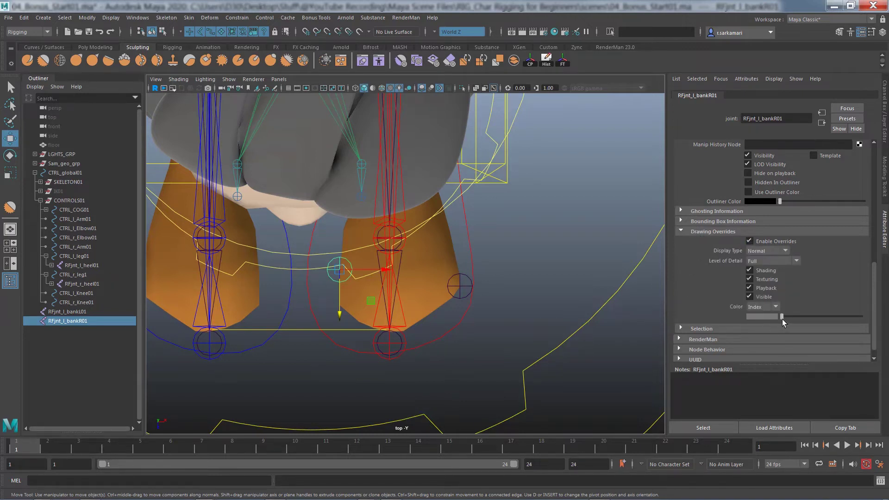
drag(783, 316, 853, 319)
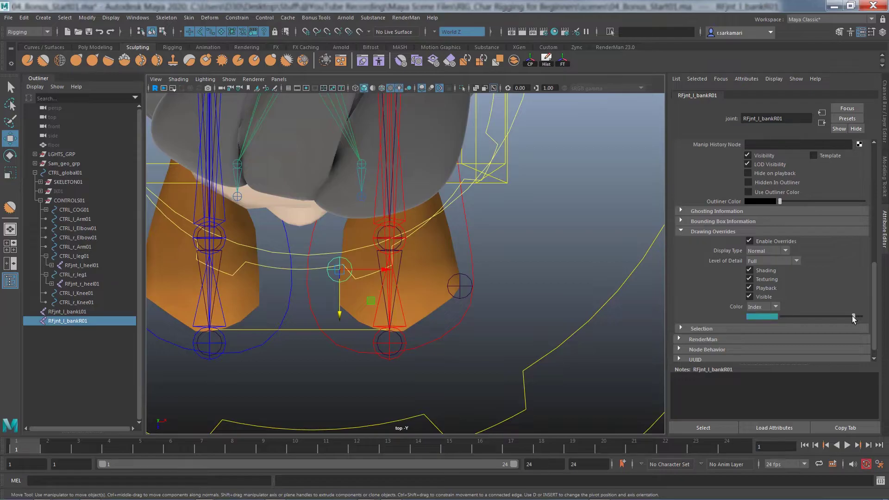
click(460, 290)
click(749, 241)
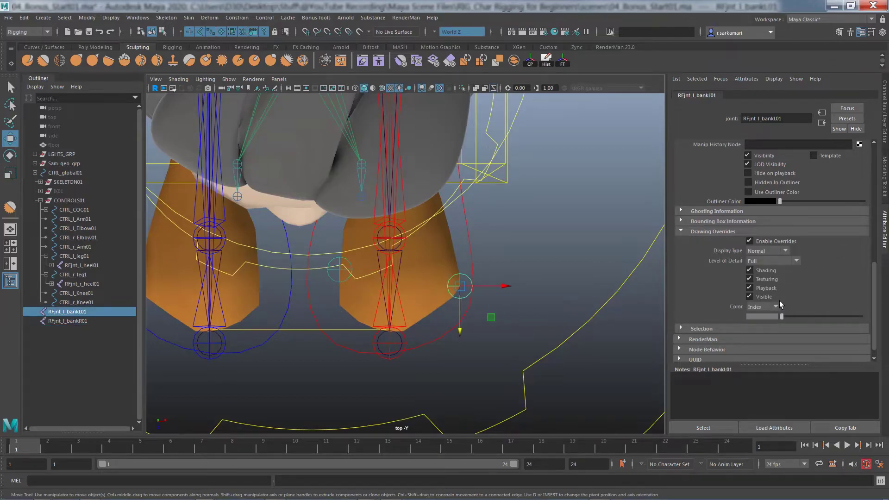
drag(785, 317, 854, 324)
Step: Switch from top view to a perspective view of both feet and reselect RFjnt_l_bankL01
click(490, 363)
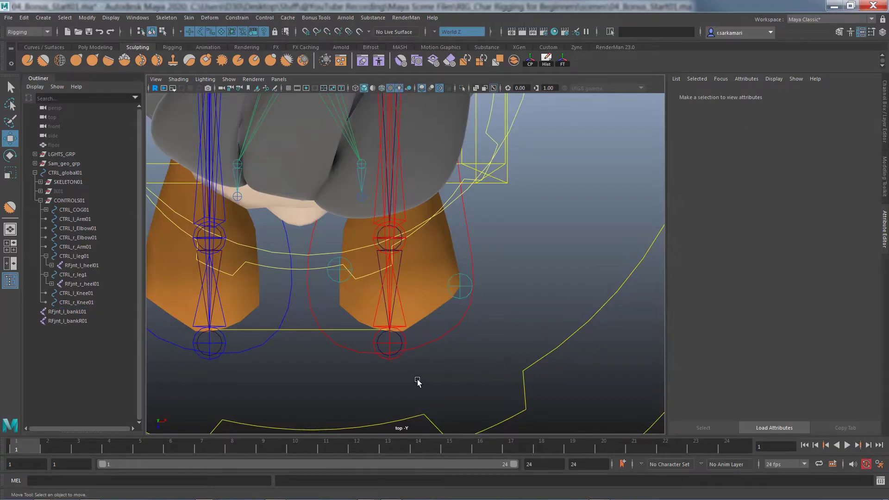
key(space)
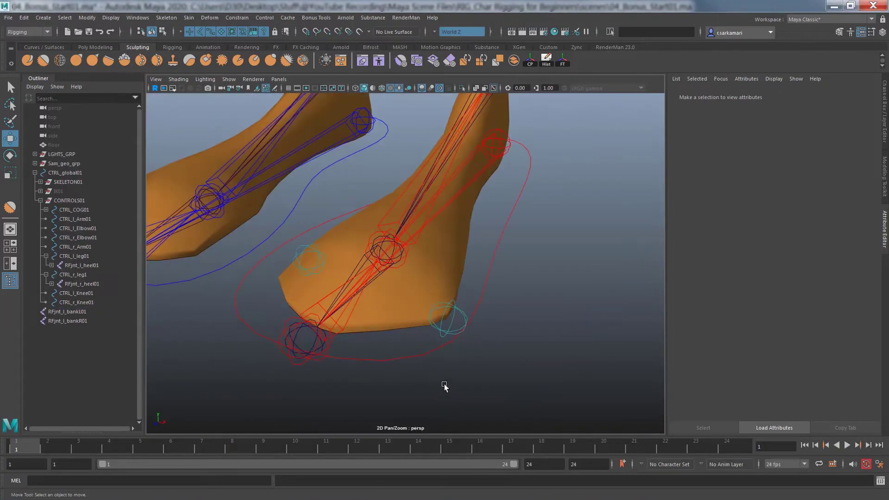
key(backslash)
scroll(381, 373, down, 1)
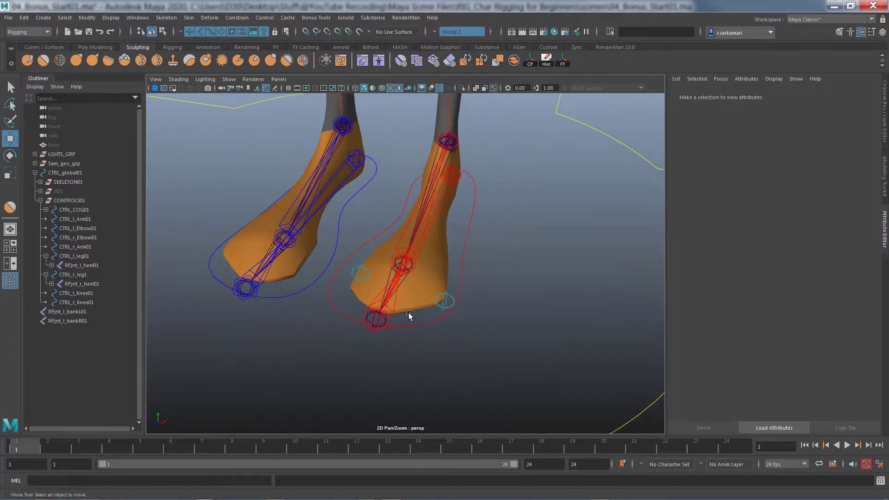
mouse_move(447, 238)
alt+mouse_down()
mouse_move(433, 341)
mouse_move(452, 337)
alt+mouse_up()
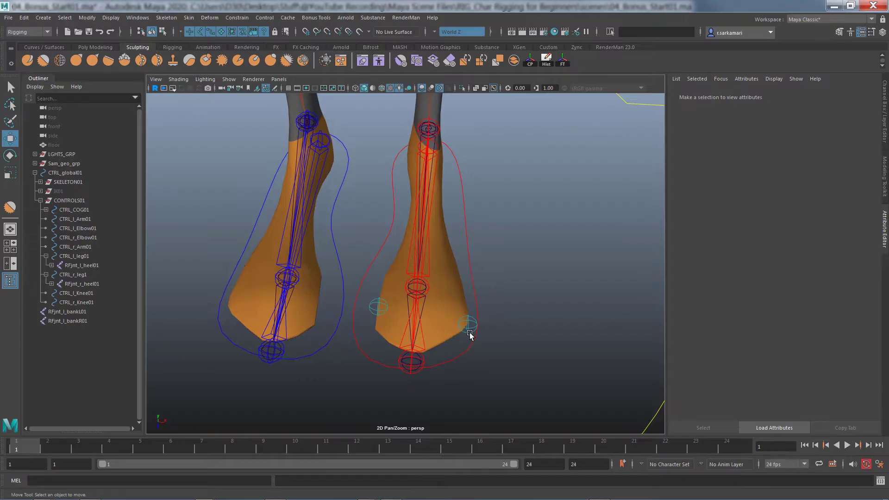
click(468, 324)
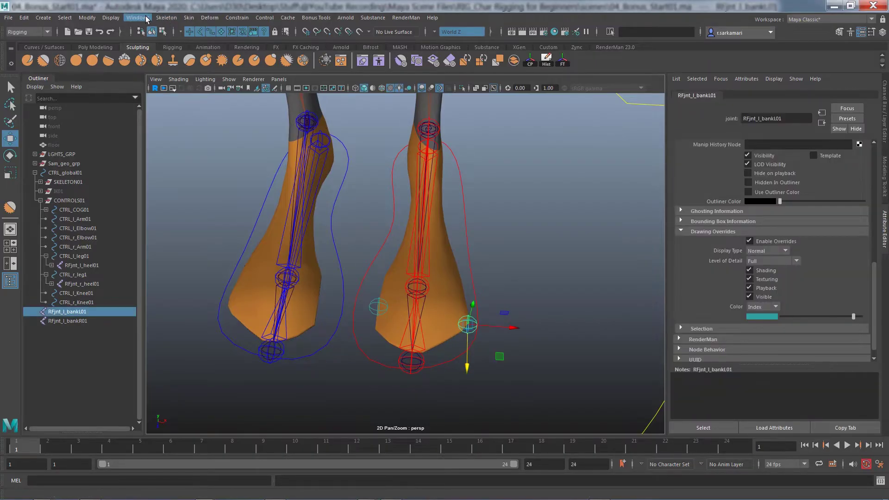
Step: Mirror RFjnt_l_bankL01 and RFjnt_l_bankR01 to the right foot with Mirror Joints, then close the dialog
click(166, 17)
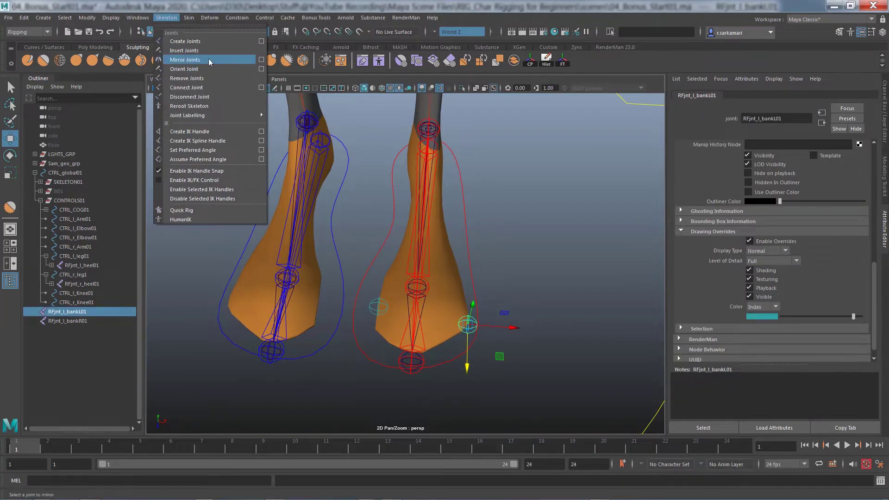
click(262, 60)
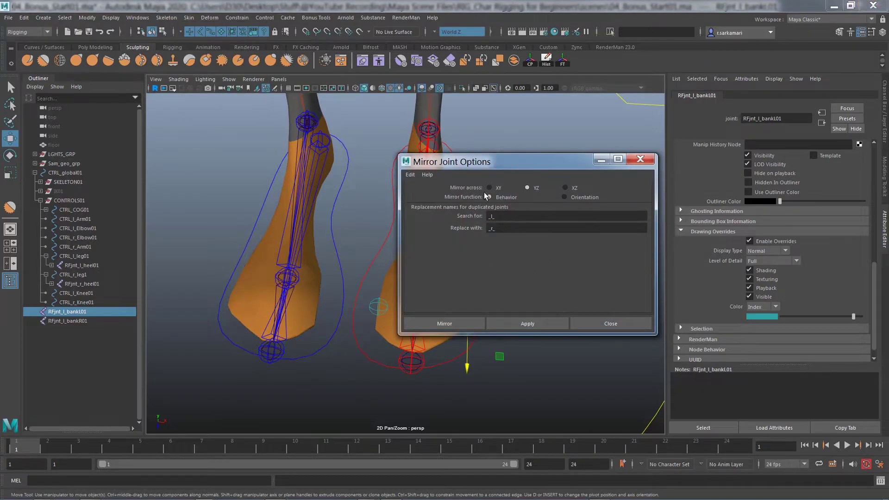
click(516, 324)
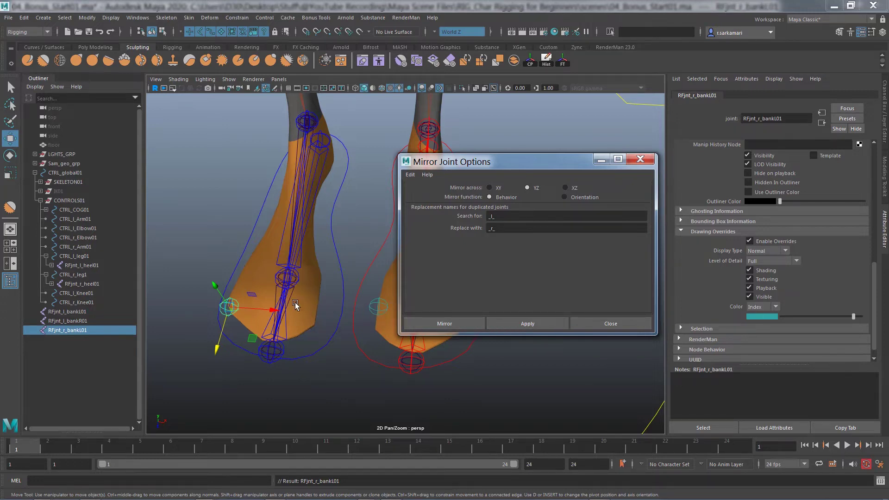
alt+middle_drag(282, 304, 244, 301)
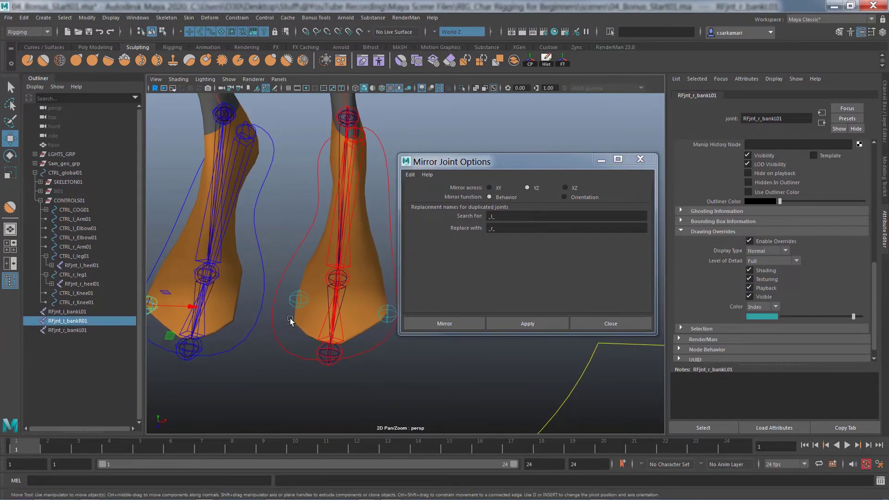
click(292, 343)
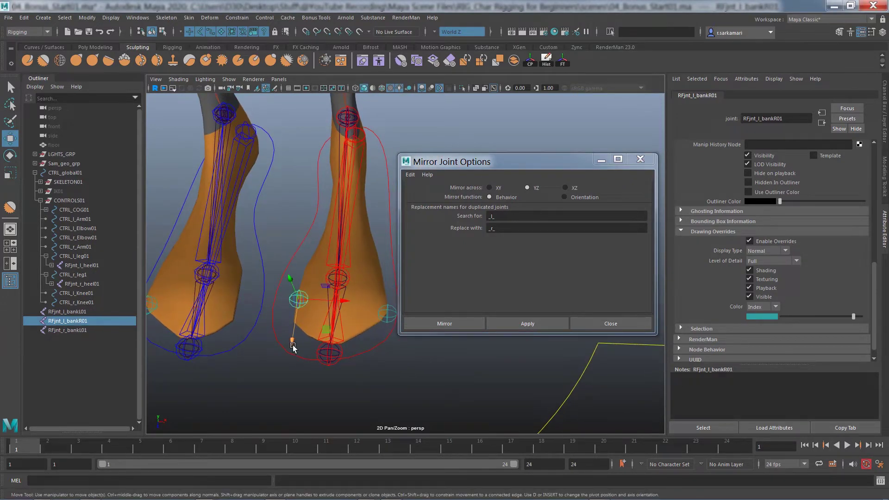
click(515, 322)
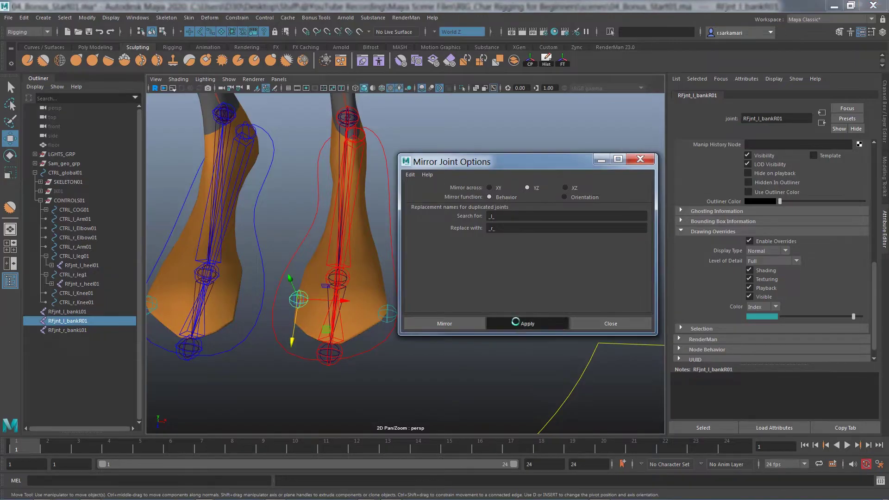
click(609, 323)
alt+drag(416, 327, 346, 343)
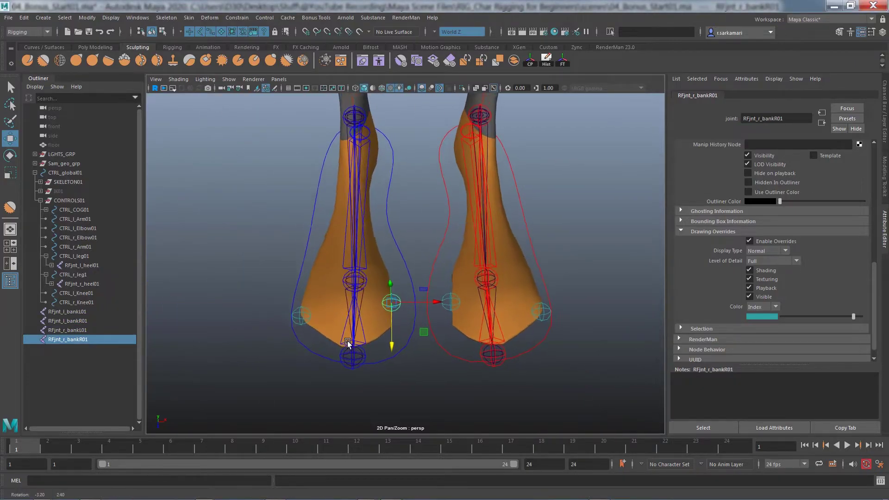
Step: Rename the mirrored joints RFjnt_r_bankL01 and RFjnt_r_bankR01 in the Outliner, swapping their side letters
click(70, 330)
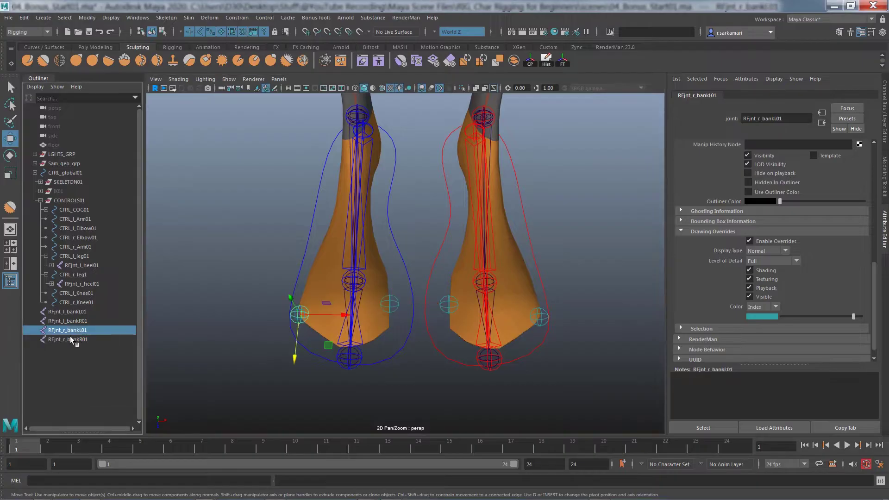
click(70, 338)
click(67, 337)
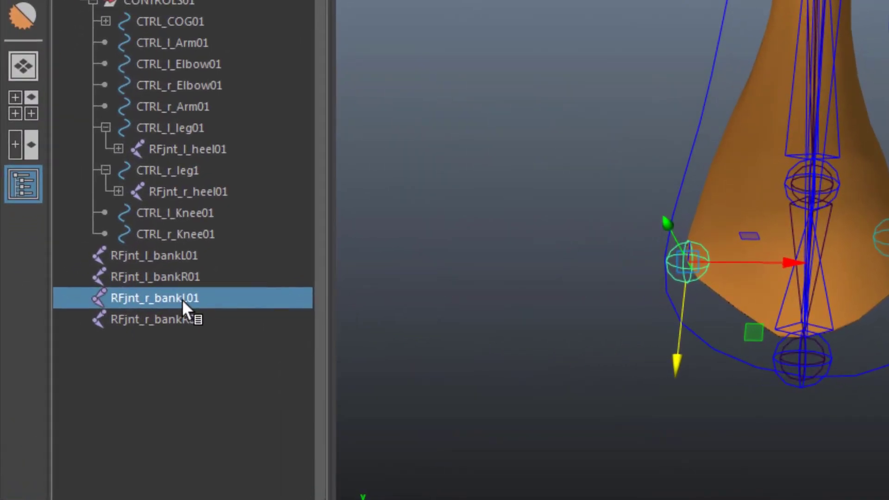
double_click(182, 299)
key(shift+Right)
text(R)
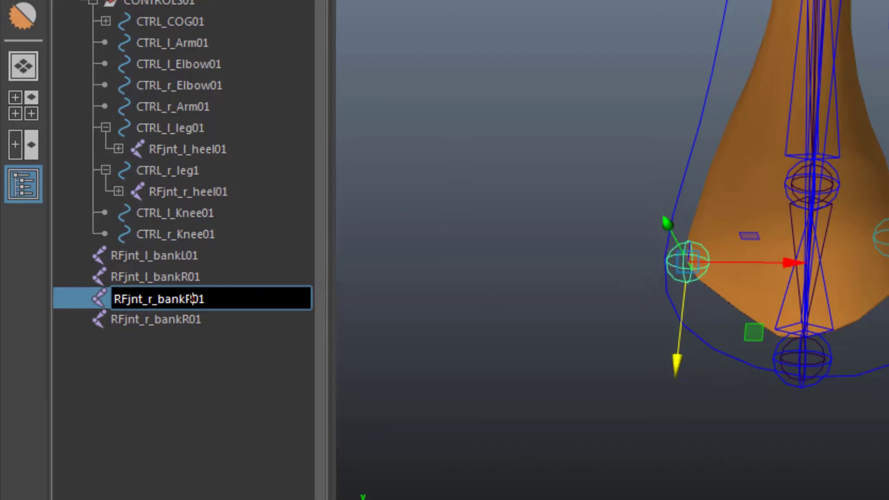
double_click(166, 318)
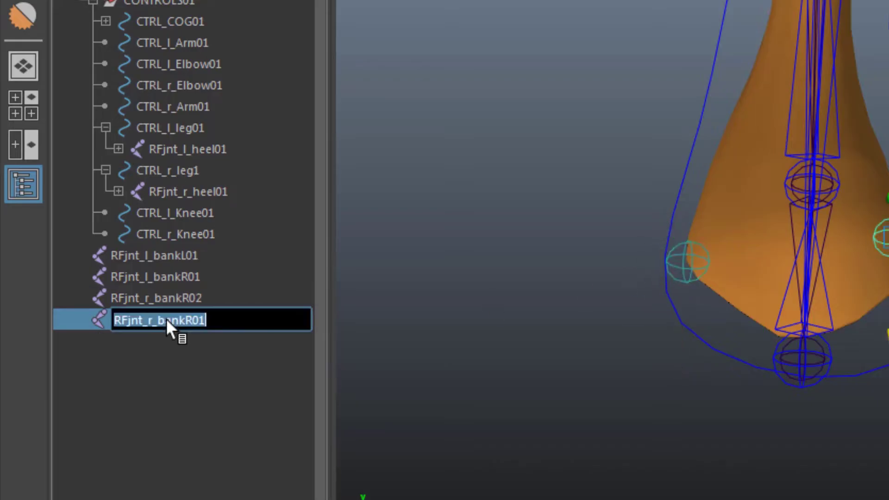
text(L)
key(Return)
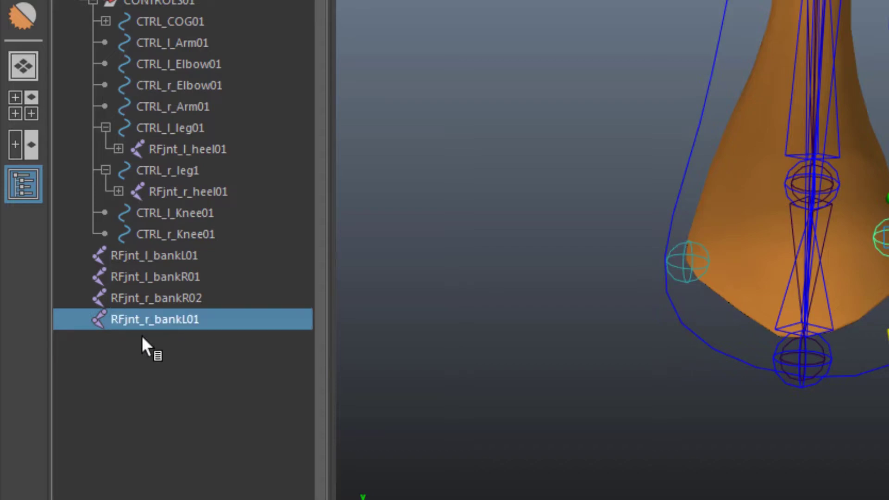
double_click(174, 298)
key(BackSpace)
text(1)
key(Return)
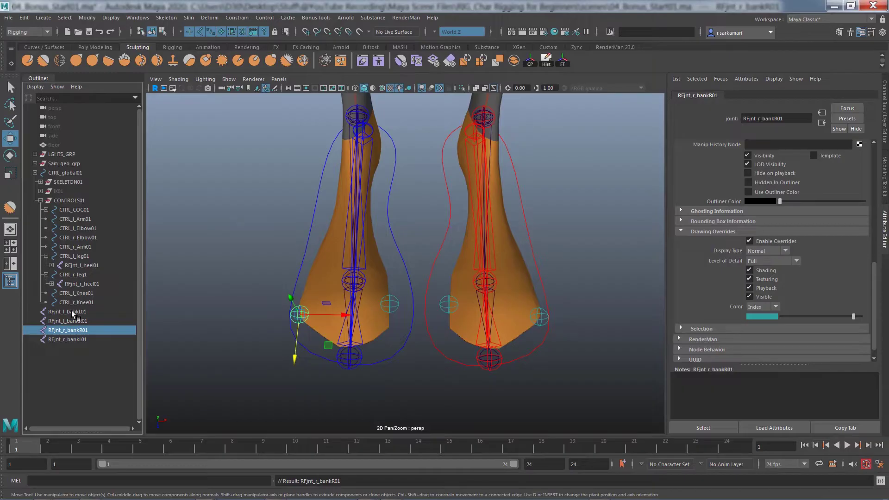
Step: Parent the left heel joint RFjnt_l_heel01 under bank joint RFjnt_l_bankL01
alt+drag(501, 379, 437, 358)
alt+right_drag(437, 357, 493, 357)
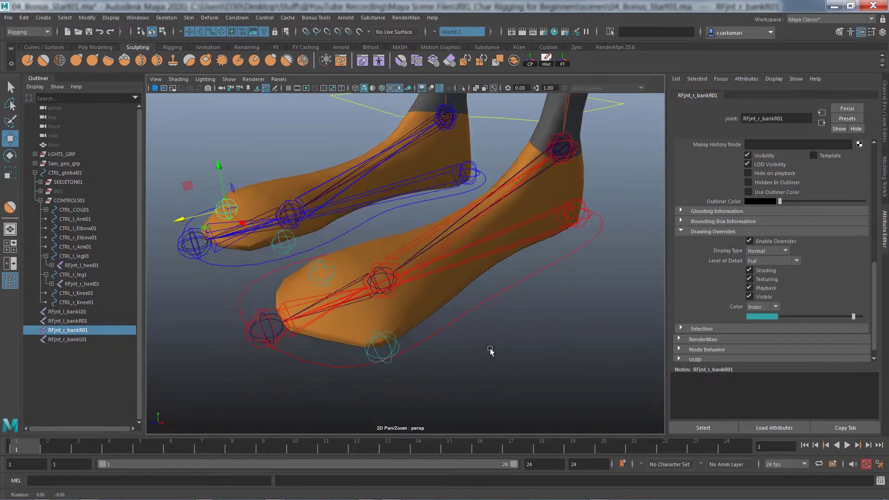
click(577, 215)
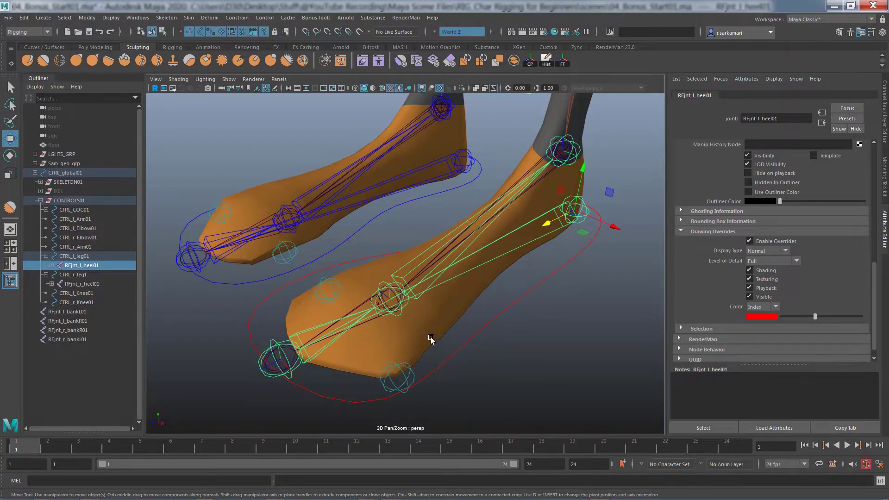
click(407, 381)
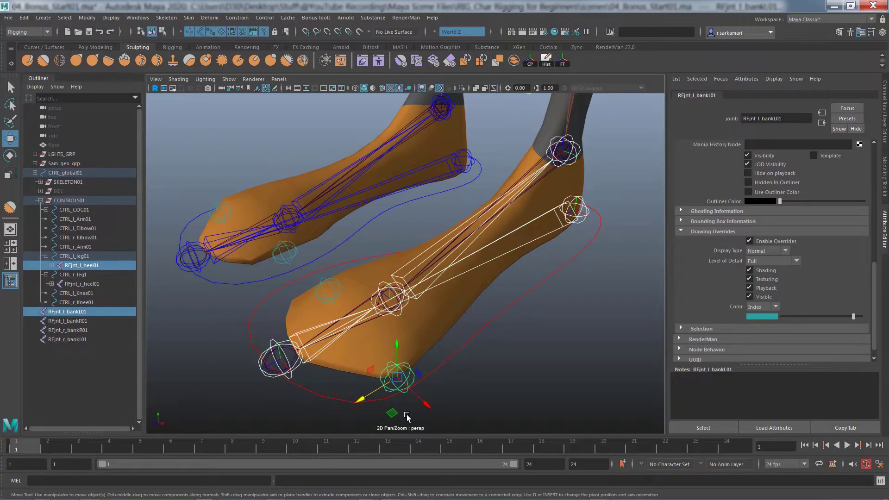
key(p)
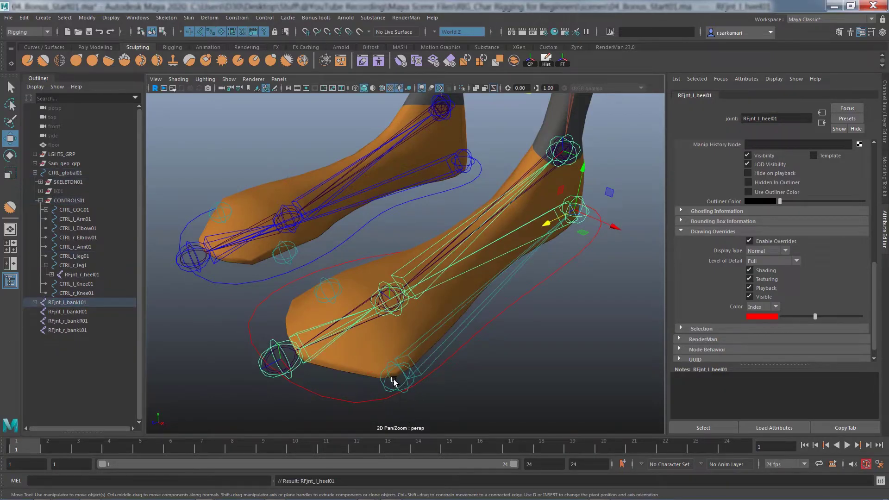
Step: Parent RFjnt_l_bankL01 under RFjnt_l_bankR01, and RFjnt_l_bankR01 under CTRL_l_leg01
click(400, 381)
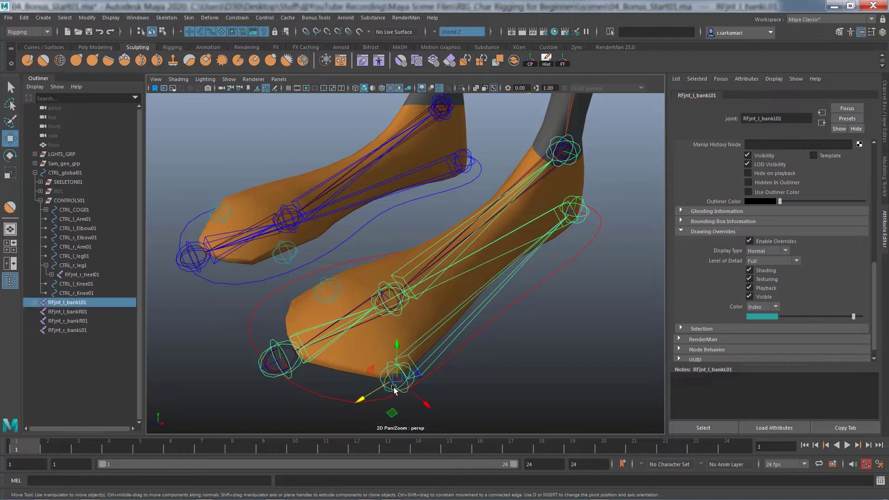
shift+click(328, 292)
key(p)
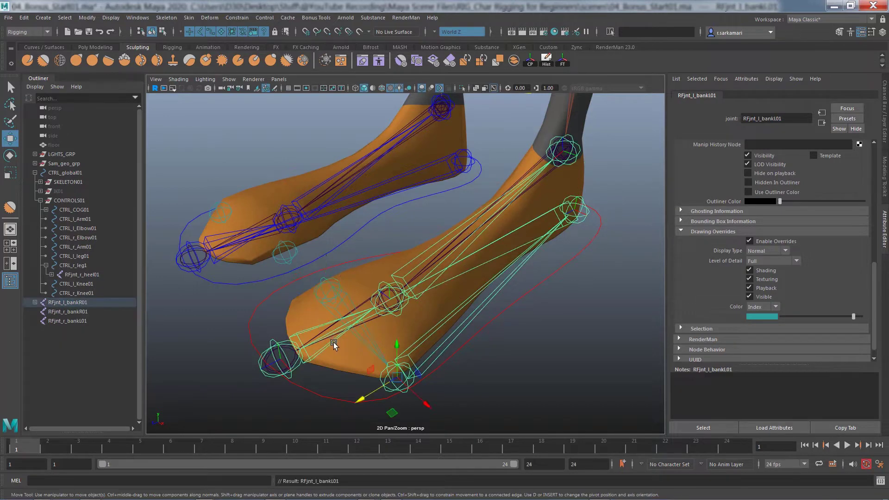
click(321, 311)
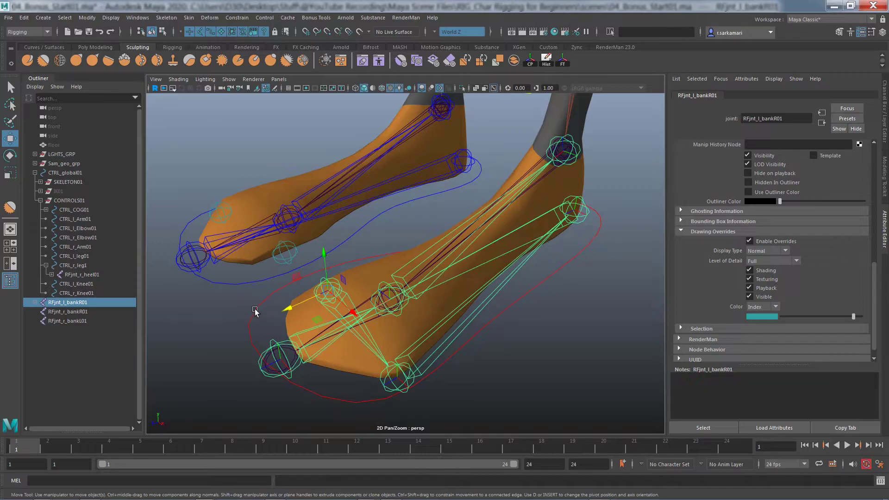
shift+click(262, 366)
key(p)
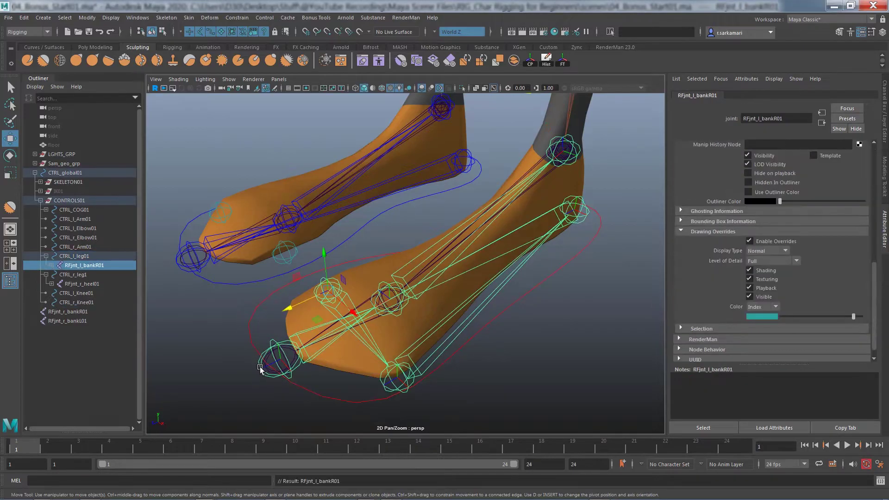
key(p)
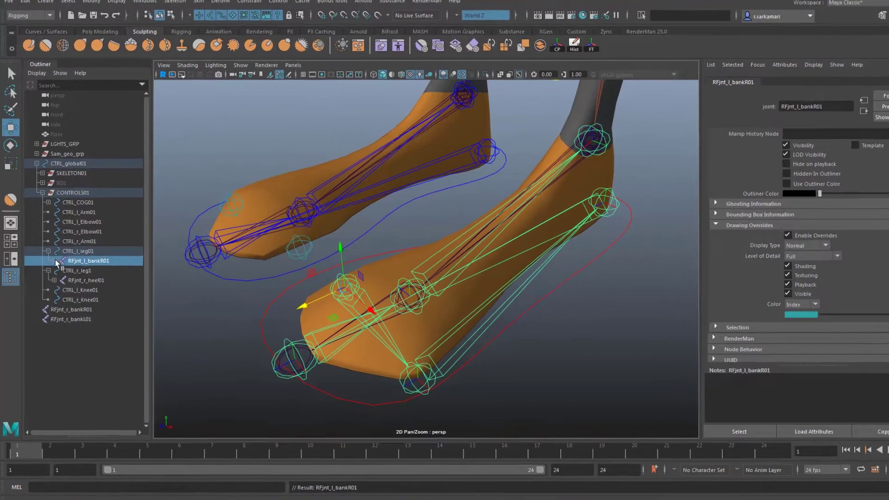
Step: Expand the Outliner hierarchy from the bank joints down to the ankle joint
click(51, 265)
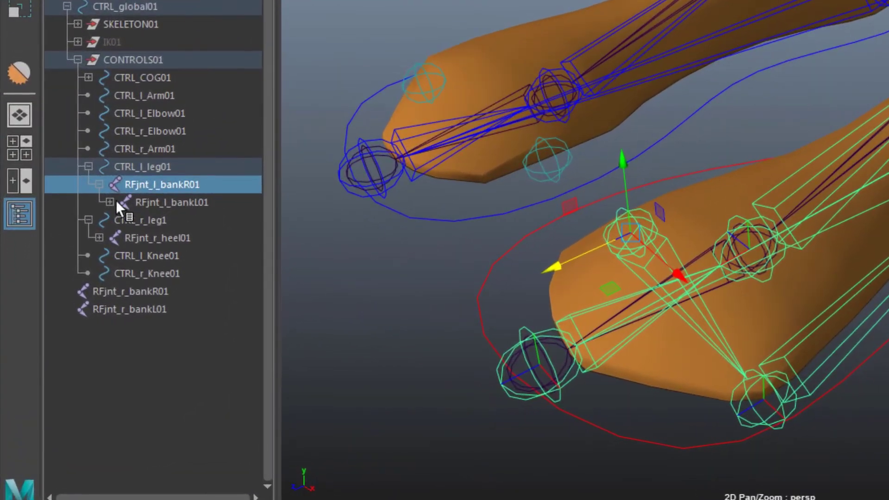
click(109, 203)
click(121, 219)
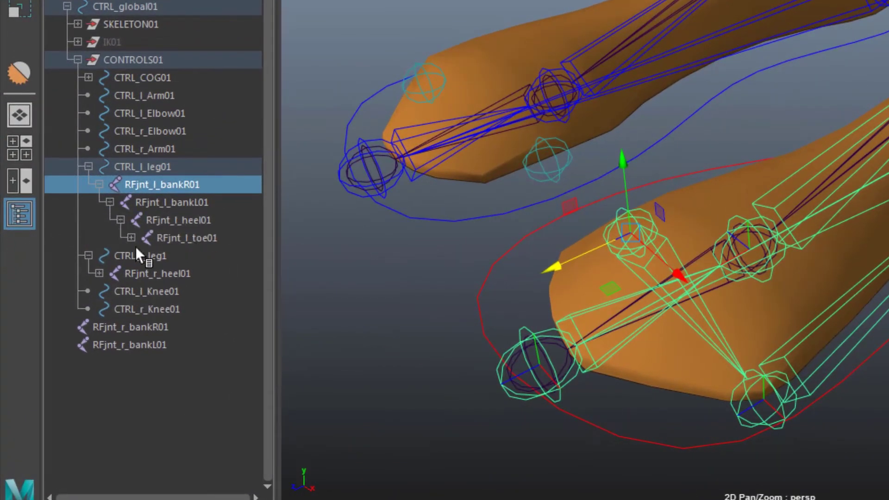
click(131, 238)
click(142, 256)
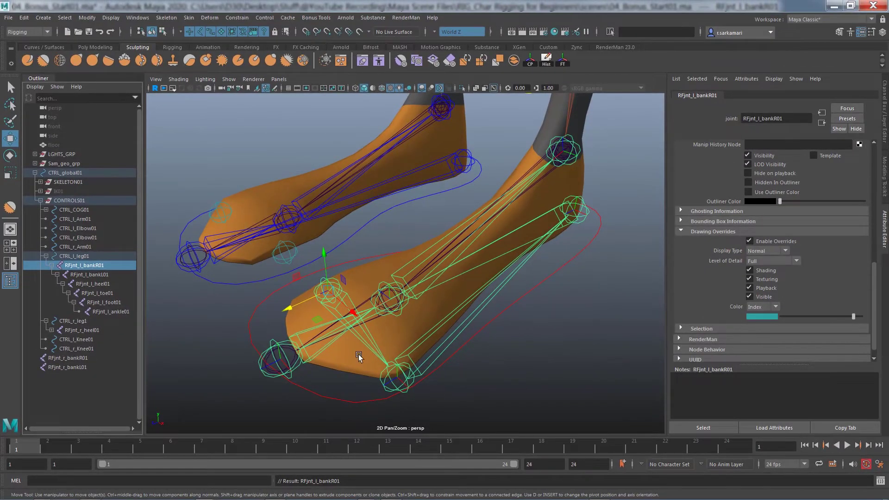
Step: Raise the left foot control to test the rig, then undo the move
click(251, 300)
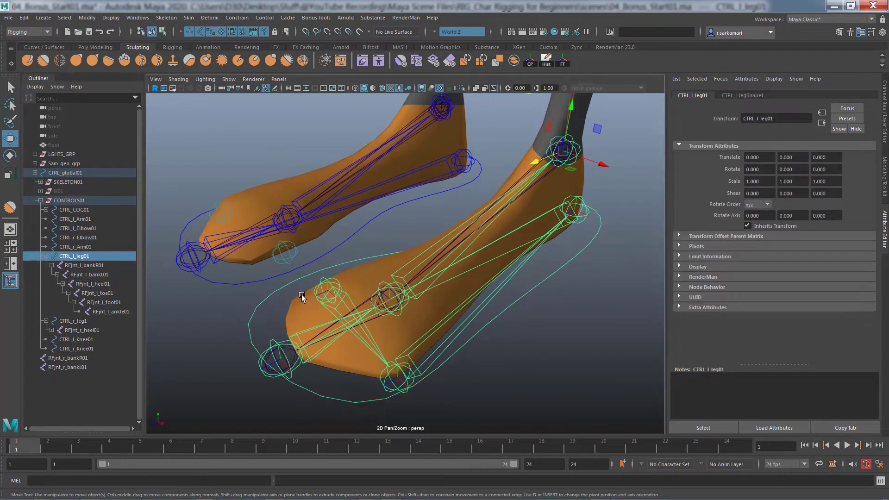
scroll(292, 329, down, 3)
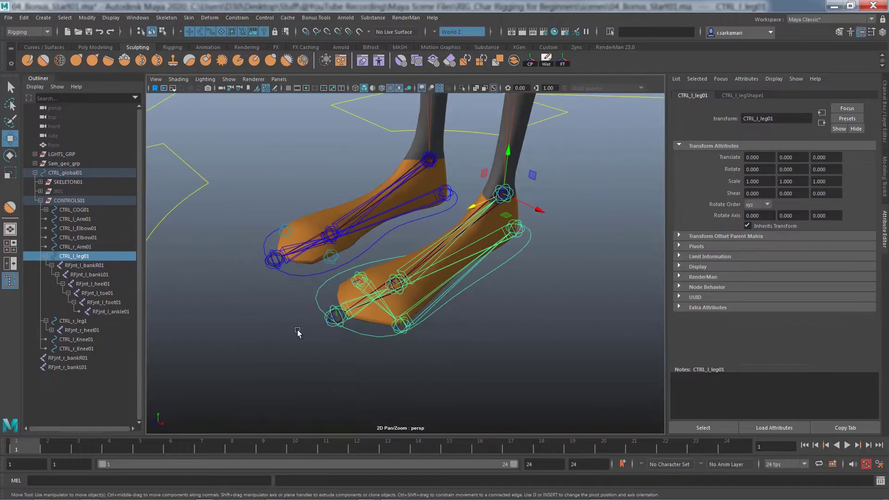
drag(508, 155, 516, 125)
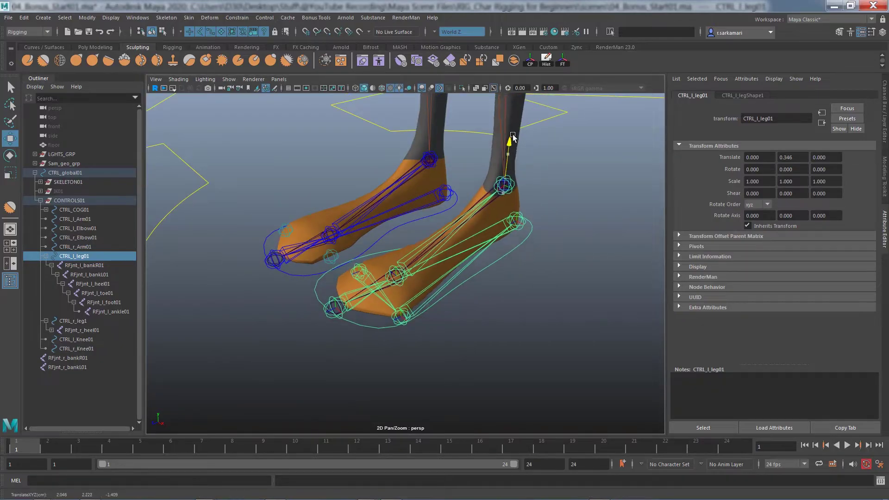
key(ctrl+z)
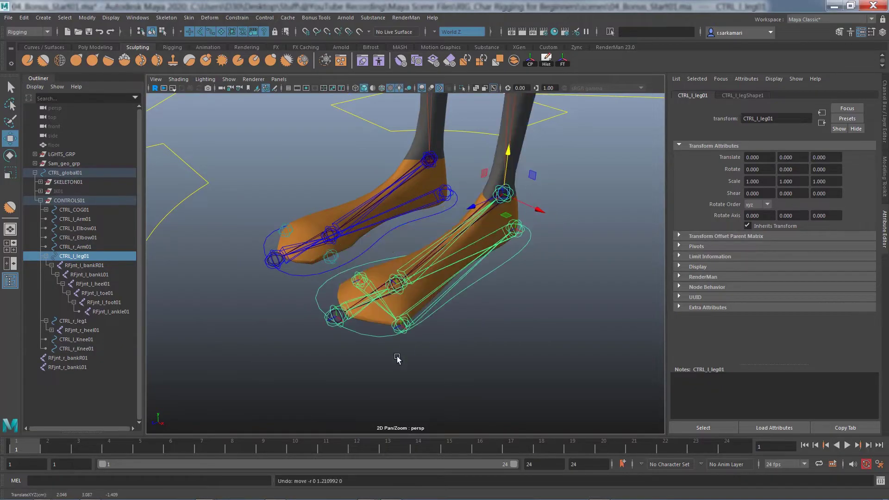
click(365, 332)
Step: Roll CTRL_l_leg01's foot with Foot Roll, then reset Foot Roll to 0
drag(361, 356, 613, 329)
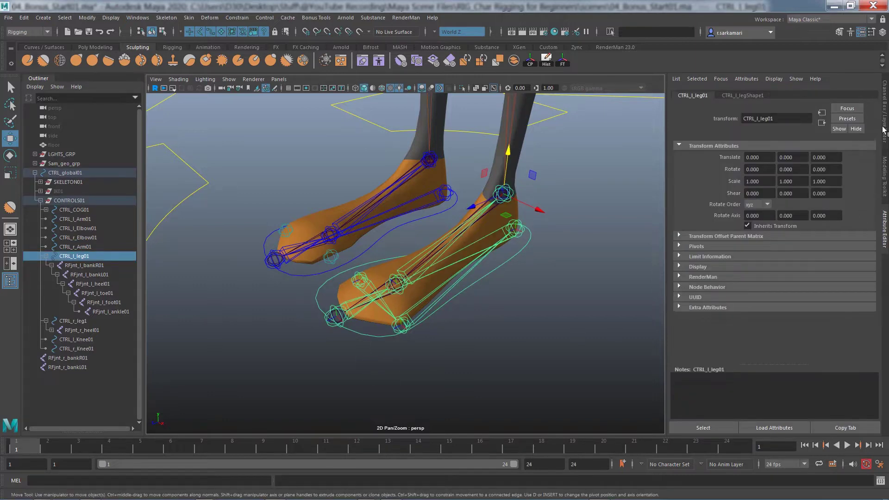
click(883, 130)
click(831, 267)
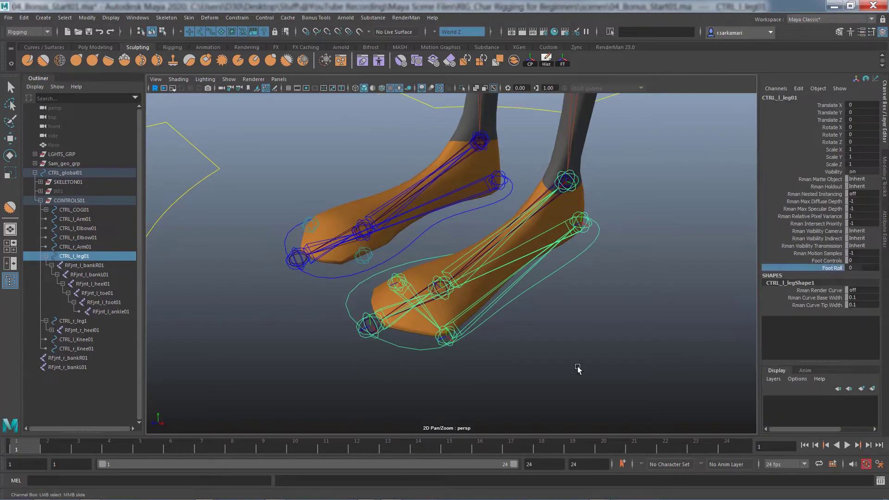
mouse_move(421, 403)
middle_down()
mouse_move(469, 407)
mouse_move(391, 414)
mouse_move(543, 399)
middle_up()
click(855, 269)
text(0)
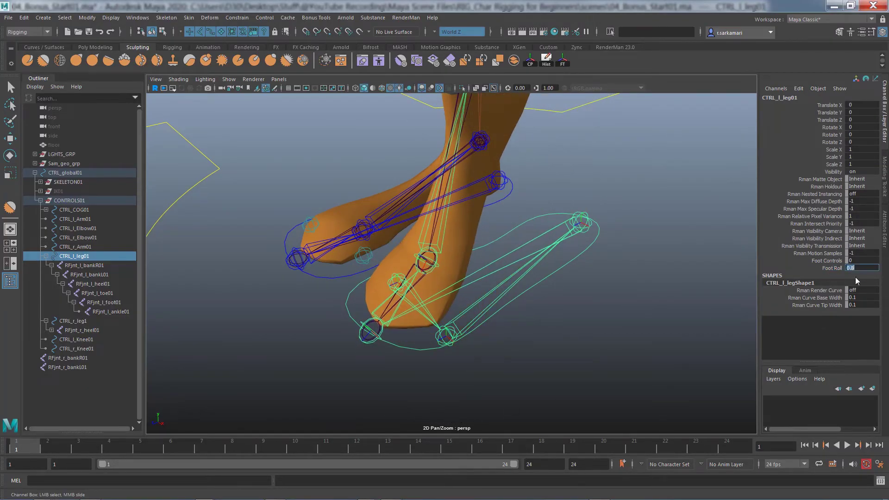
key(Return)
scroll(334, 349, up, 2)
mouse_move(334, 349)
alt+mouse_down()
mouse_move(422, 336)
mouse_move(375, 291)
alt+mouse_up()
Step: Parent right heel under RFjnt_r_bankR01, that under the other bank joint, then under CTRL_r_leg1
click(325, 229)
key(w)
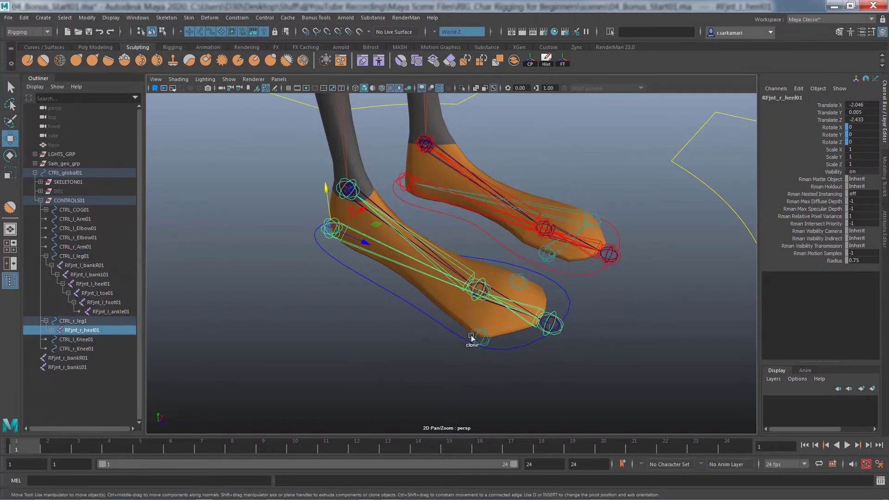
click(470, 339)
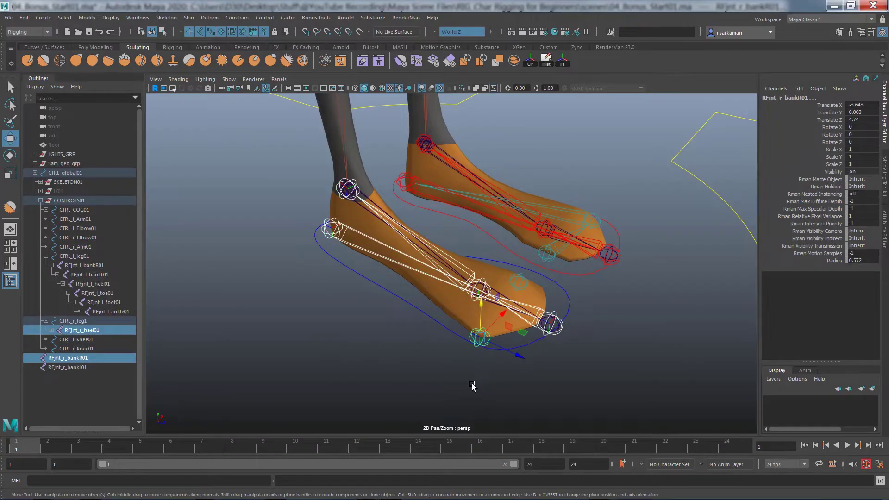
key(p)
click(477, 339)
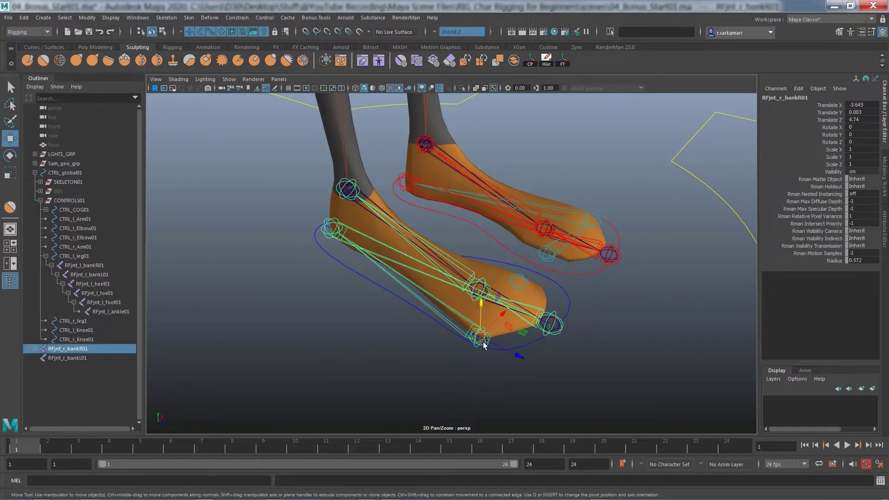
shift+click(519, 279)
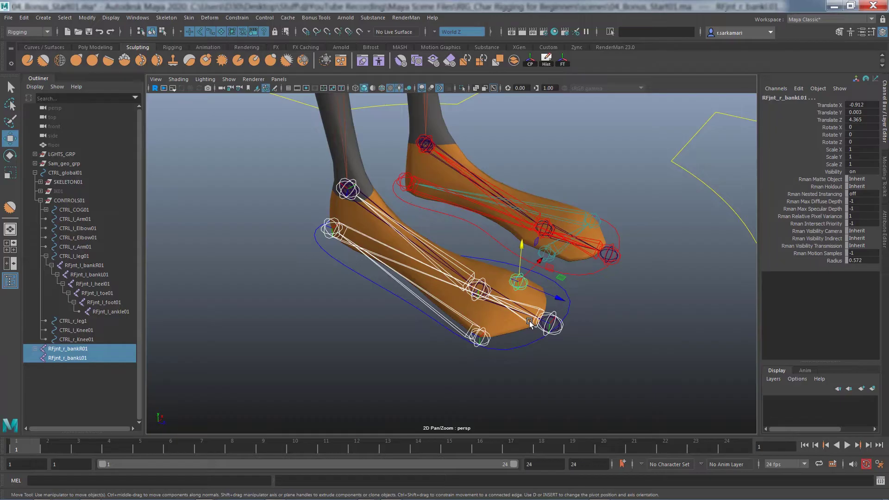
key(p)
shift+click(523, 279)
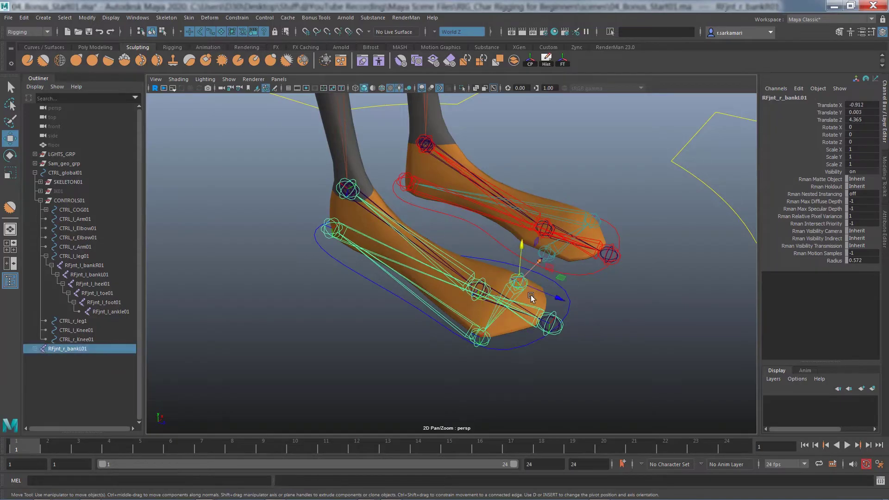
shift+click(566, 297)
key(p)
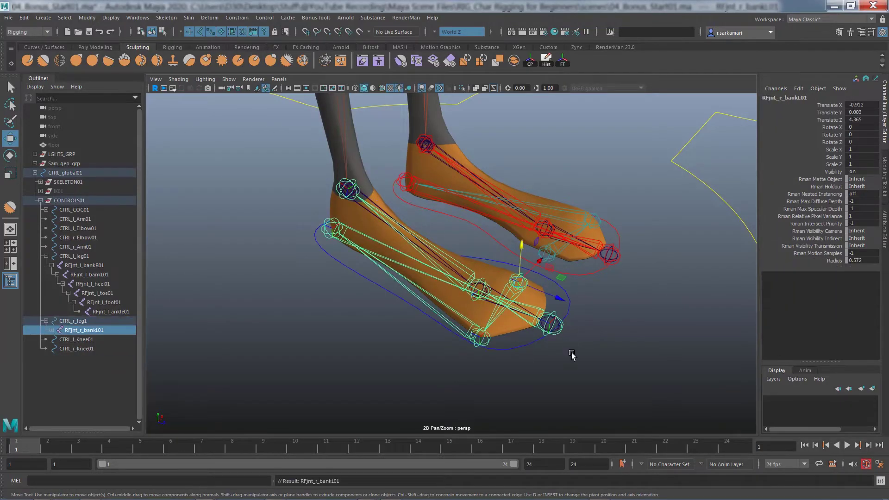
Step: Test the right foot control by raising it and rolling it with Foot Roll, then undo
click(402, 310)
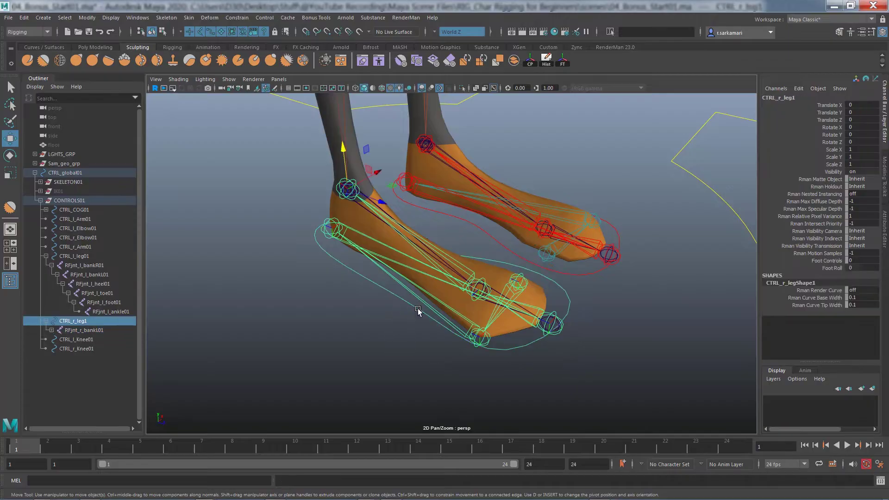
drag(354, 170, 350, 143)
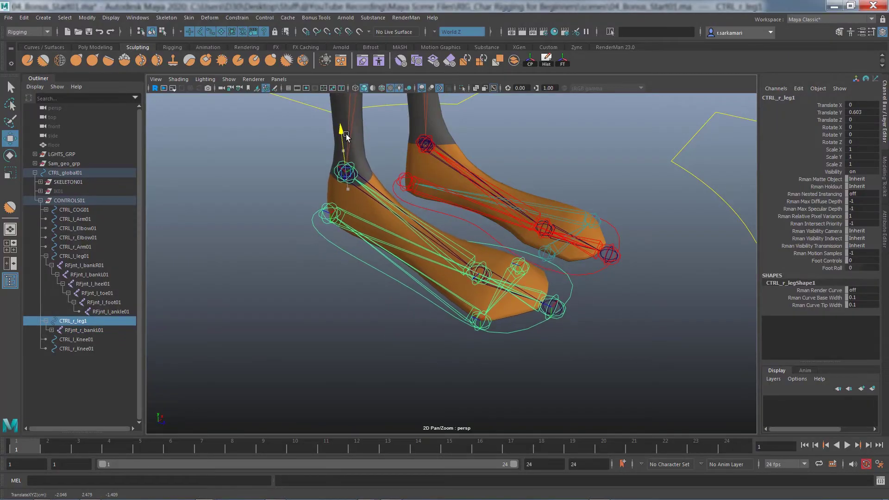
key(ctrl+z)
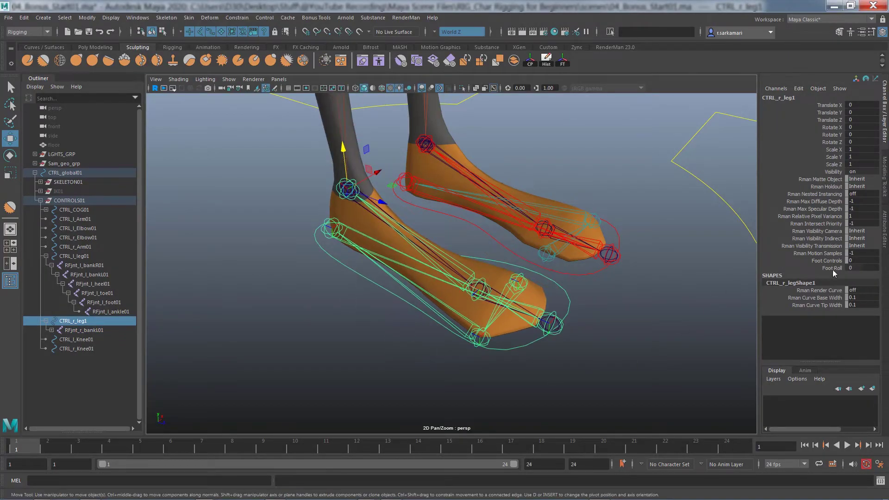
click(832, 267)
mouse_move(281, 341)
middle_down()
mouse_move(273, 345)
mouse_move(292, 349)
middle_up()
click(366, 292)
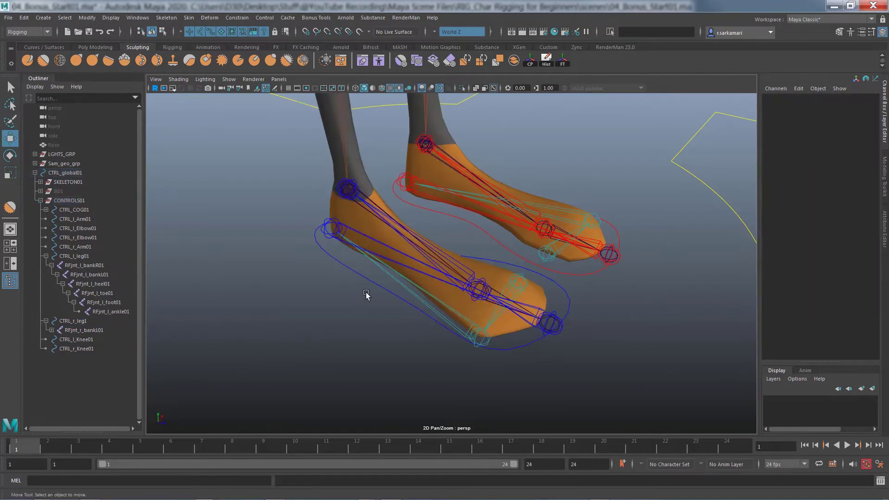
click(359, 307)
alt+drag(494, 354, 427, 318)
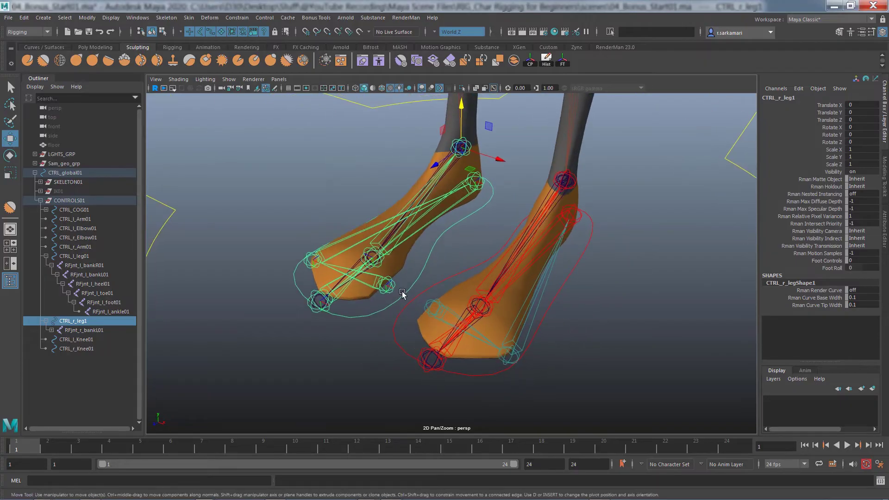
click(318, 409)
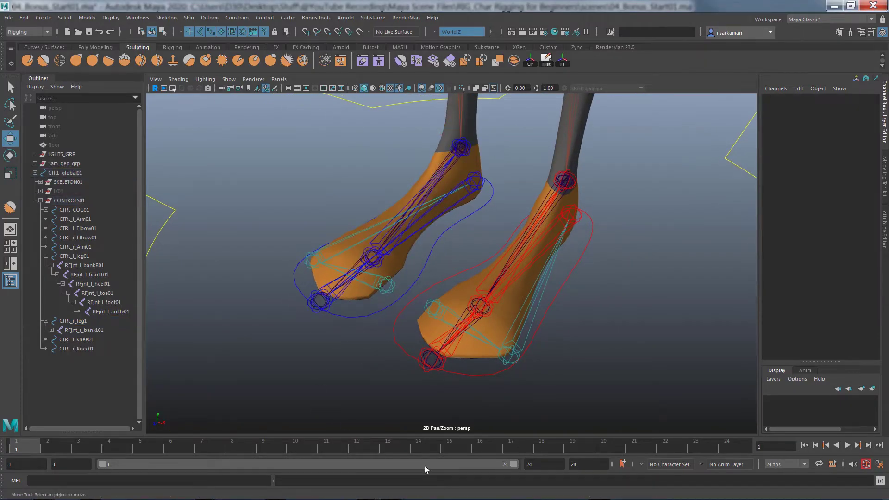
scroll(338, 378, up, 2)
scroll(440, 383, up, 2)
Step: Test-bank the foot on RFjnt_l_bankL01 and RFjnt_l_bankR01, resetting each Rotate Z to 0
alt+middle_drag(440, 382, 461, 375)
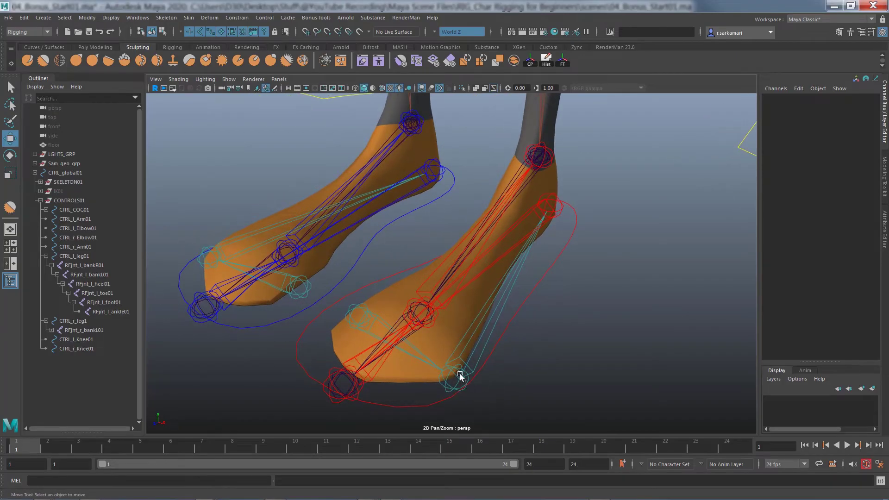
click(460, 376)
key(e)
mouse_move(483, 415)
mouse_down()
mouse_move(465, 358)
mouse_move(477, 372)
mouse_up()
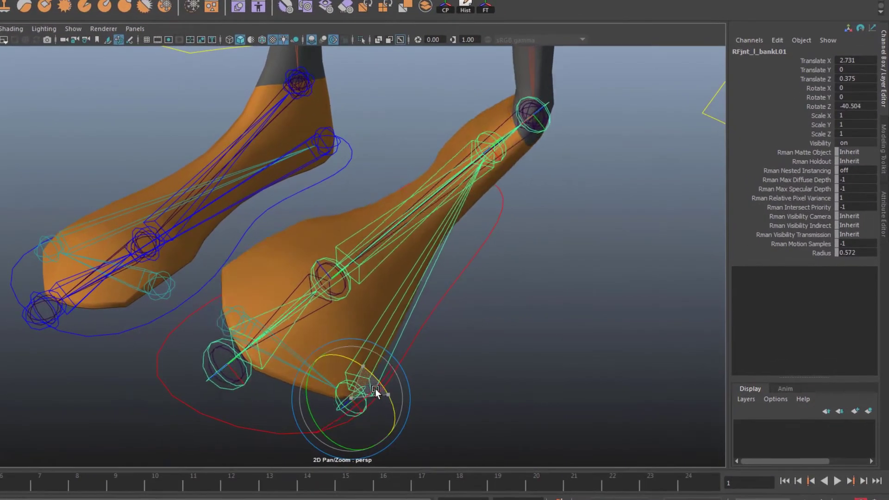
drag(375, 388, 375, 395)
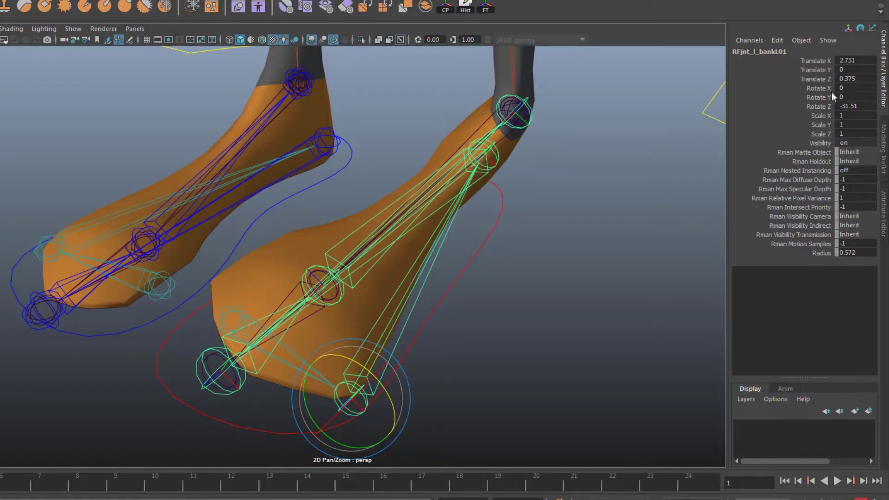
text(0)
key(Return)
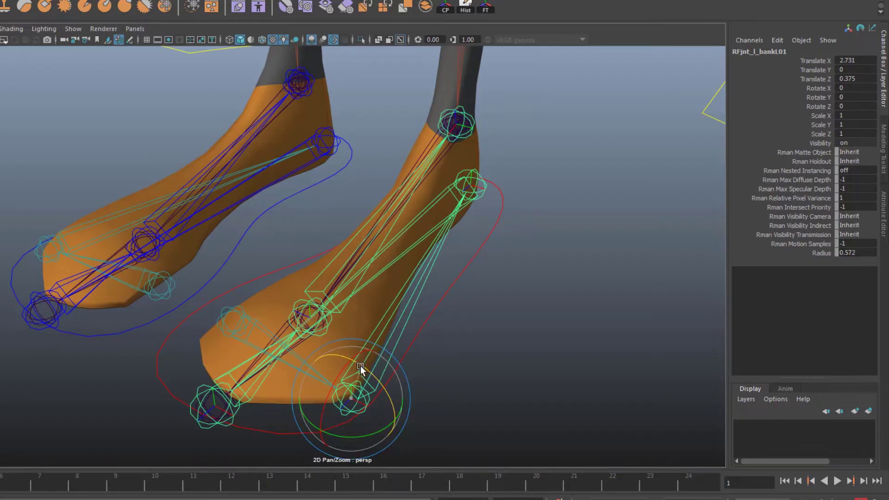
mouse_move(362, 366)
mouse_down()
mouse_move(388, 390)
mouse_move(366, 389)
mouse_move(382, 393)
mouse_up()
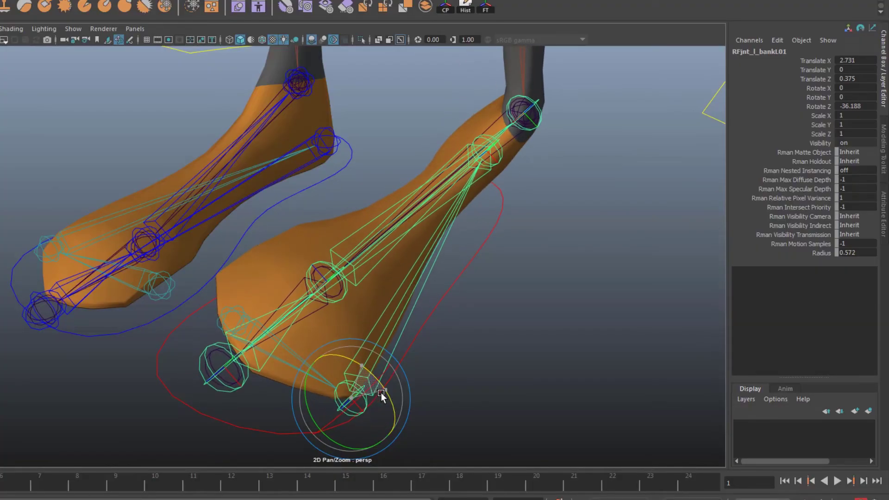
click(238, 318)
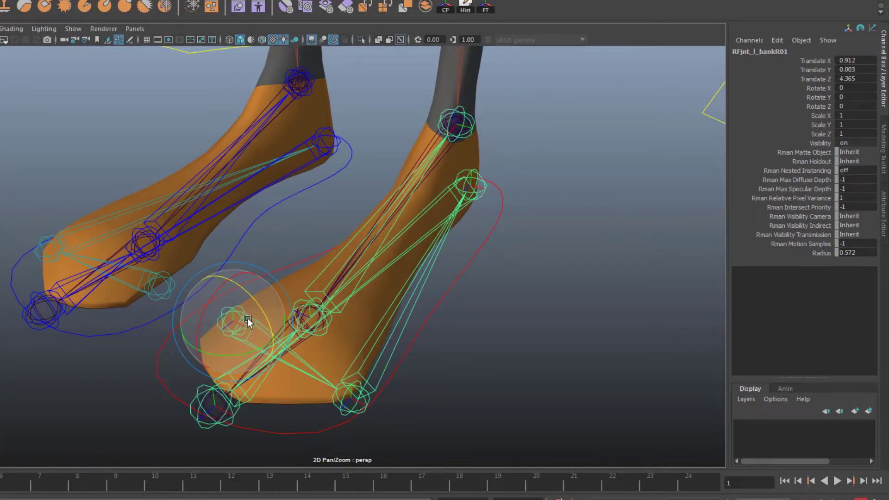
mouse_move(265, 320)
mouse_down()
mouse_move(247, 301)
mouse_move(237, 301)
mouse_move(248, 314)
mouse_move(231, 301)
mouse_move(234, 311)
mouse_up()
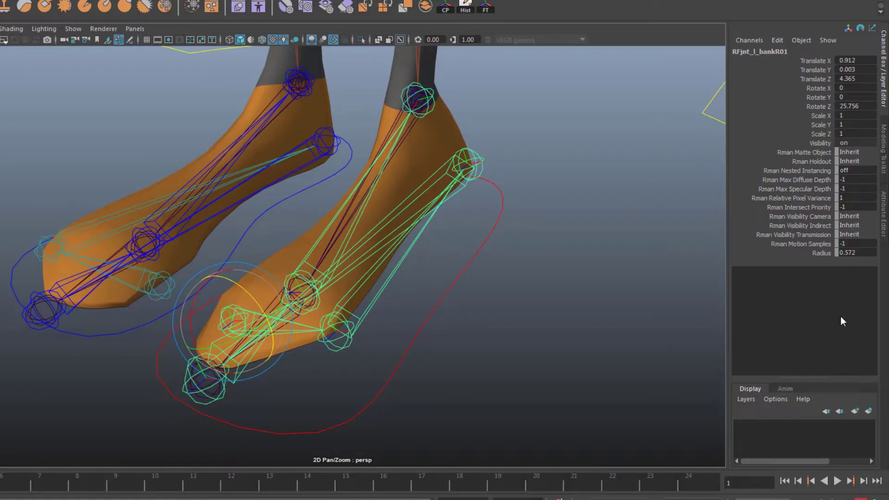
text(0)
key(Return)
Step: Test-bank the other foot on RFjnt_r_bankL01 and RFjnt_r_bankR01, undoing each rotation
click(158, 317)
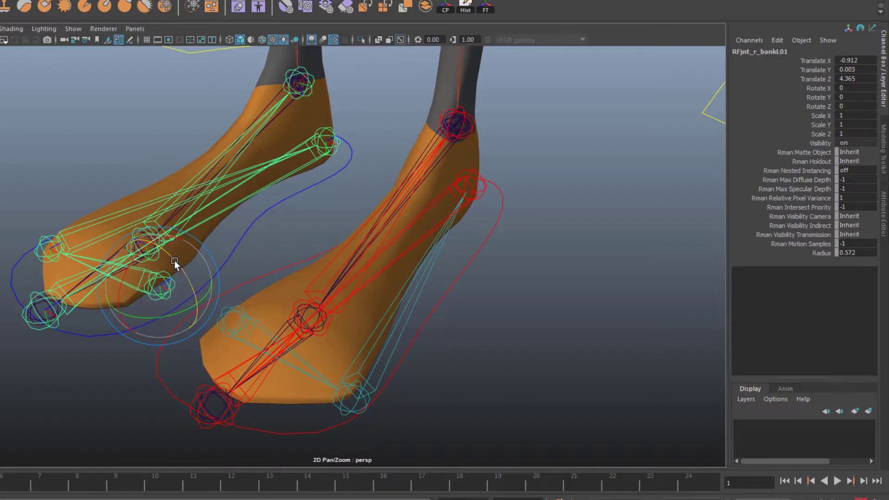
drag(174, 260, 278, 264)
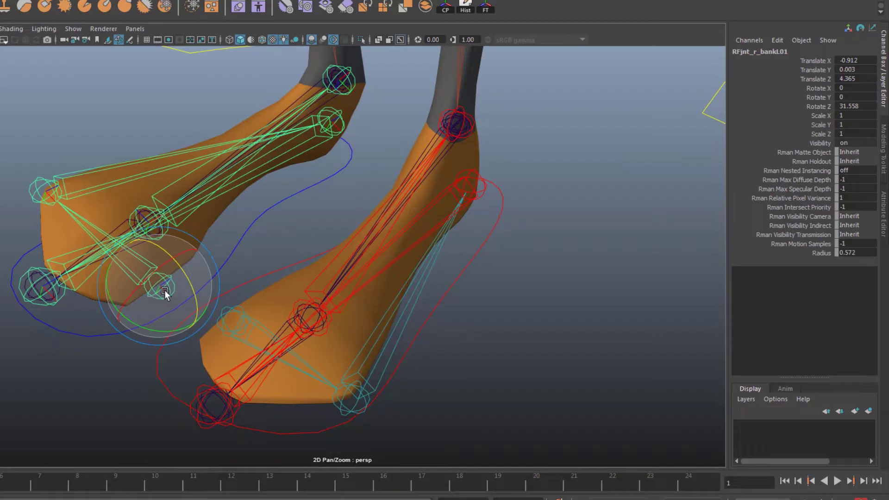
key(ctrl+z)
click(38, 240)
drag(68, 252, 744, 127)
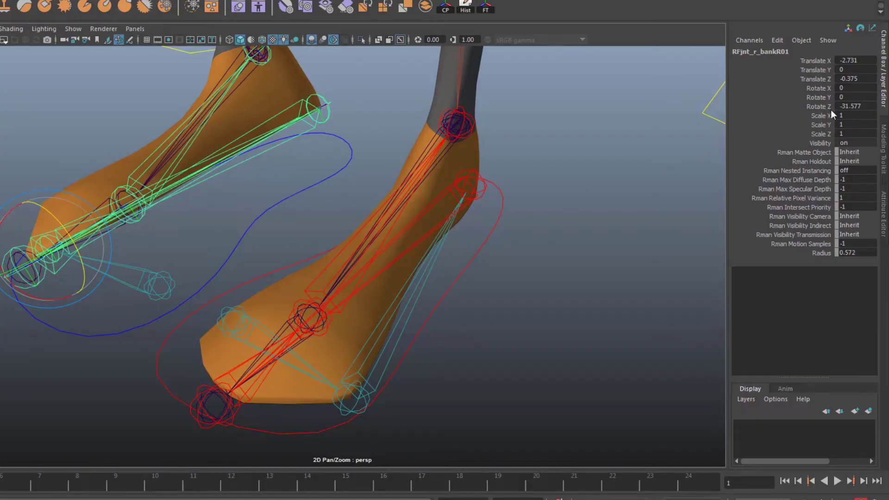
key(ctrl+z)
Step: Zoom out to both feet and marquee-select CTRL_l_leg01 and CTRL_r_leg1 in select mode
click(87, 399)
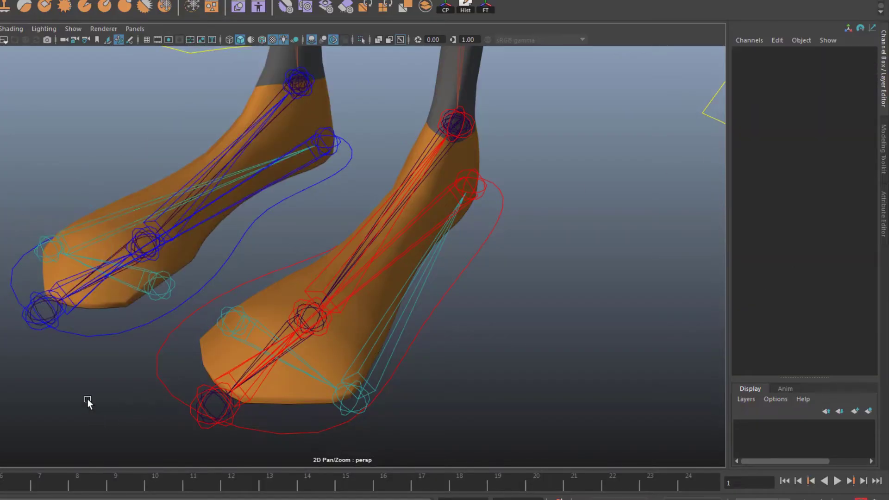
alt+right_drag(209, 377, 155, 370)
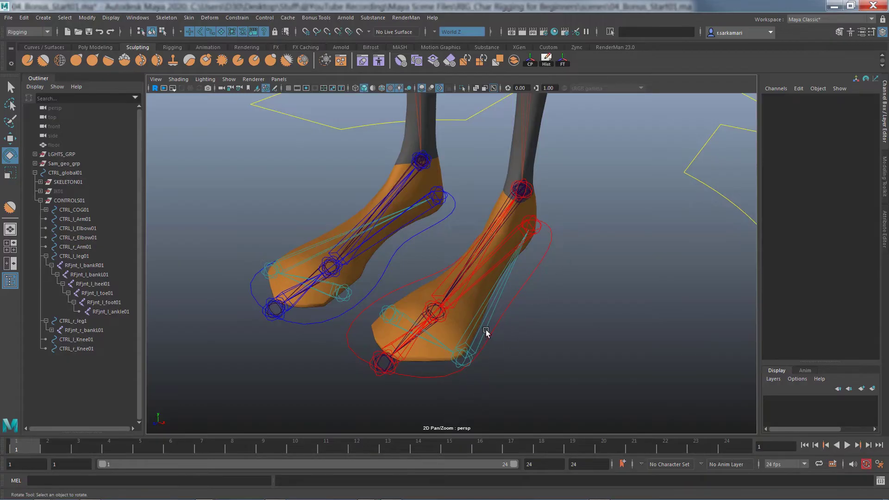
click(516, 288)
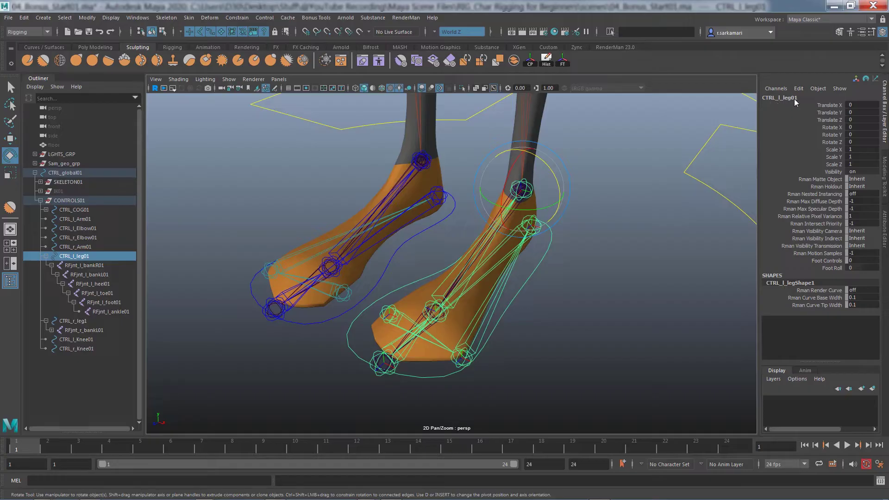
click(413, 258)
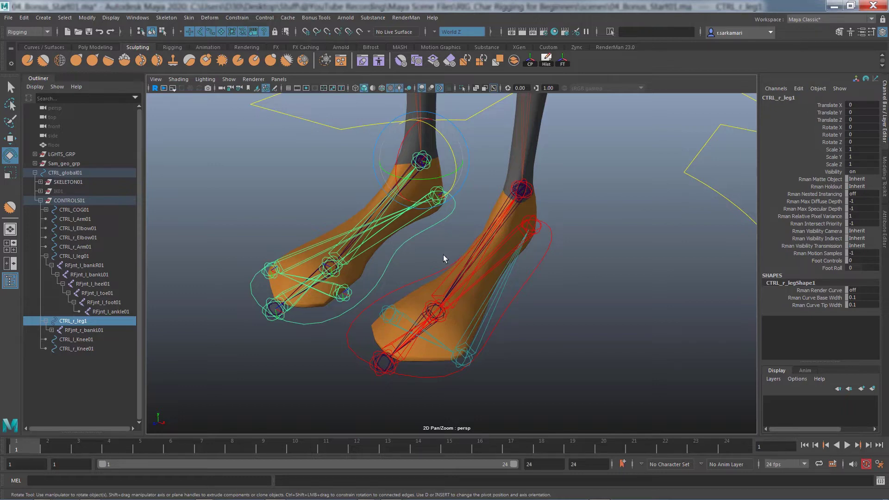
click(456, 364)
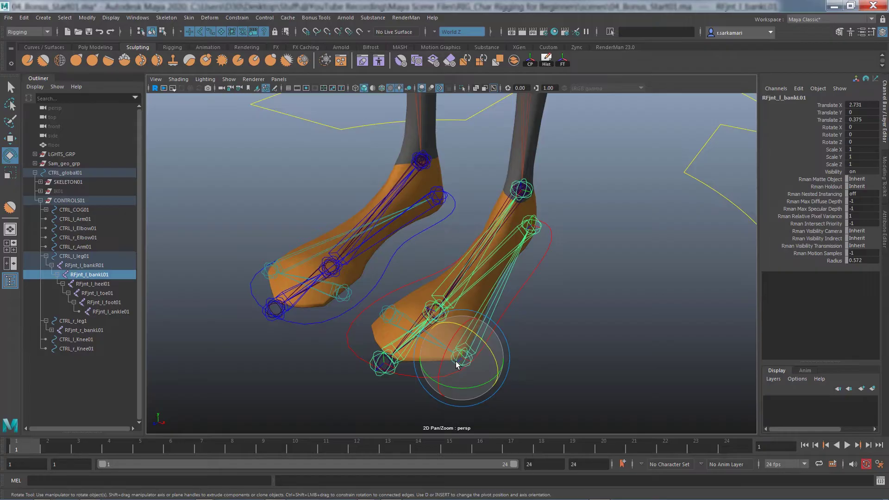
key(q)
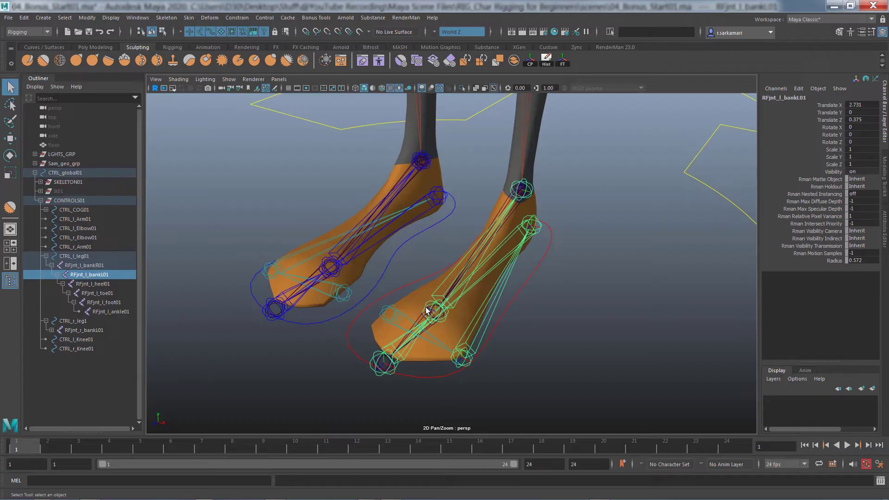
drag(361, 287, 367, 337)
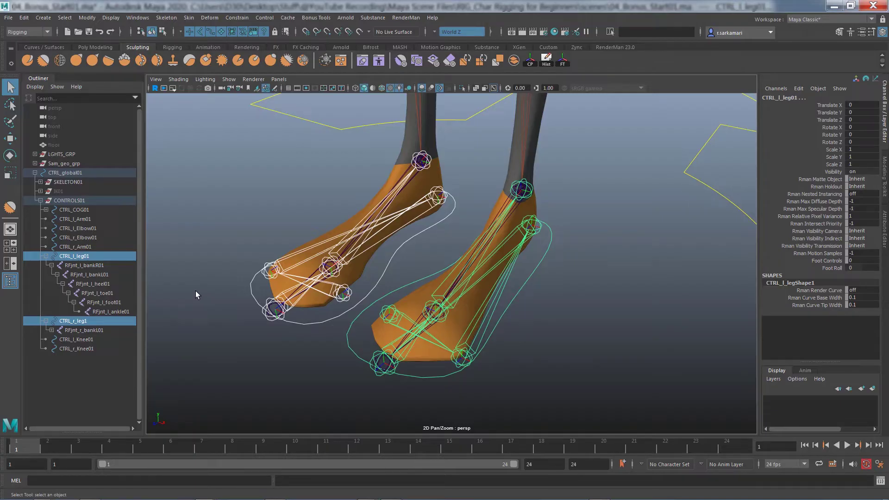
Step: Add a float attribute named Foot Bank via Modify > Add Attribute, then check it on CTRL_l_leg01
click(86, 17)
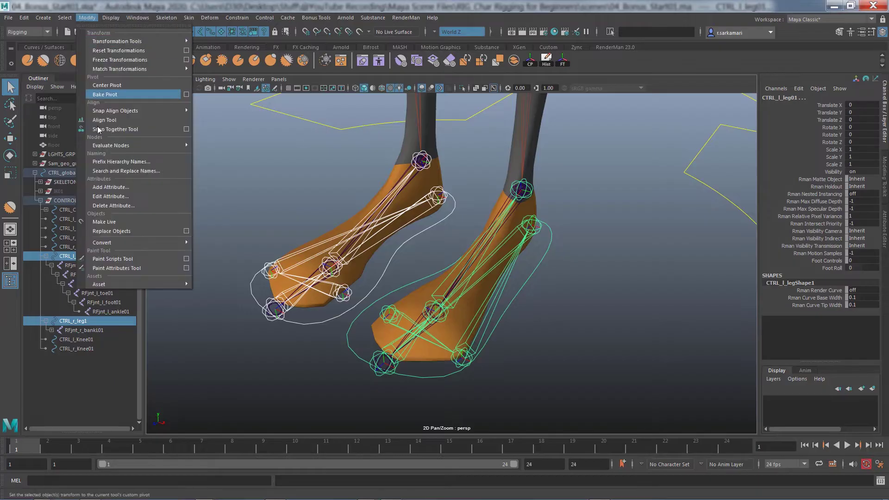
click(110, 187)
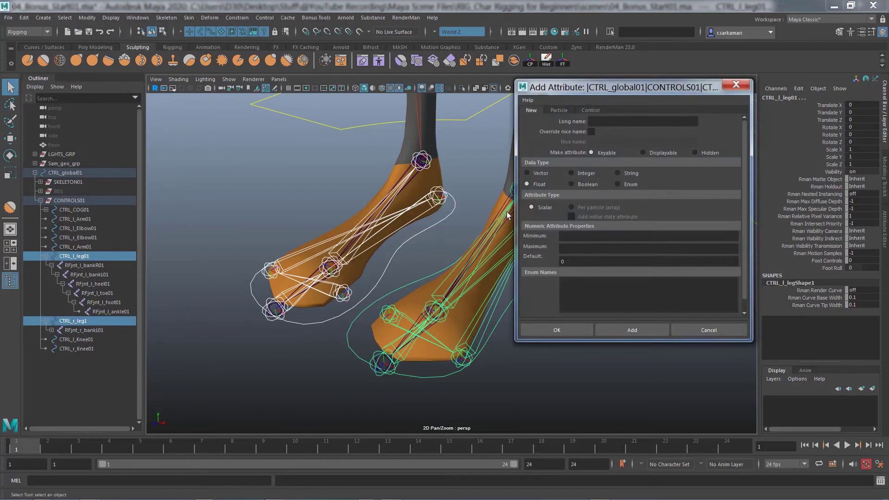
click(622, 123)
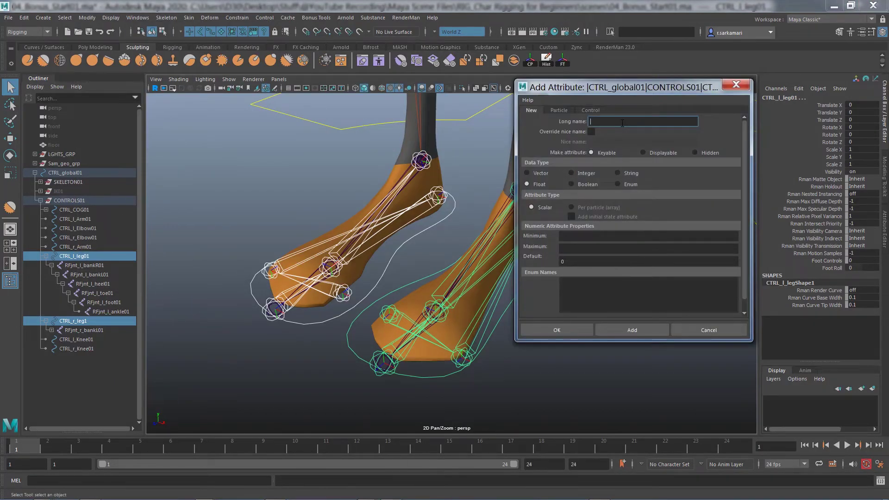
text(Foot Bank)
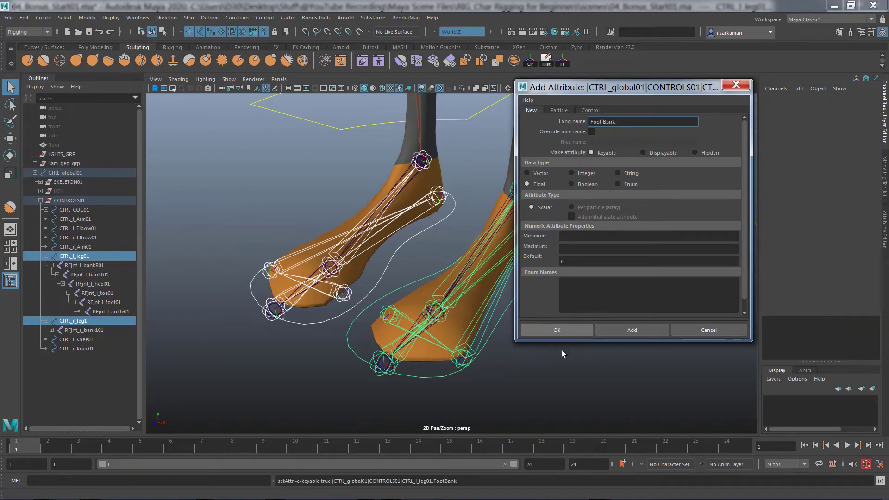
click(559, 330)
click(352, 362)
click(348, 354)
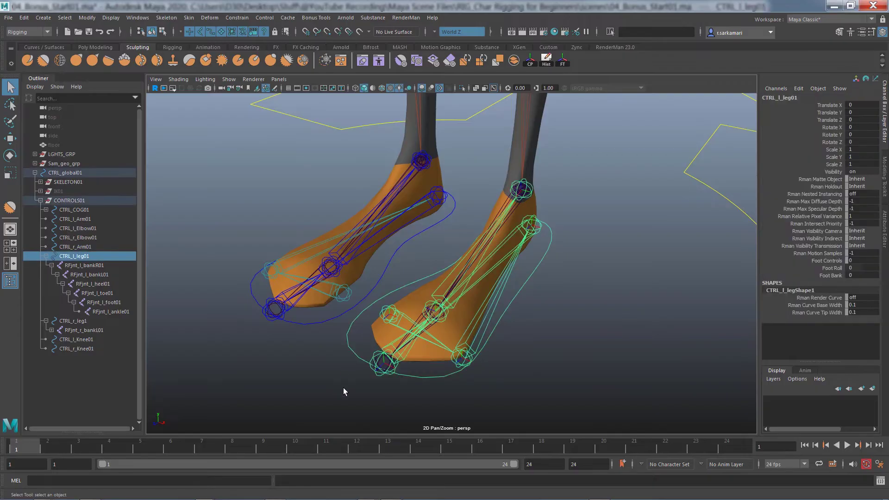
click(834, 275)
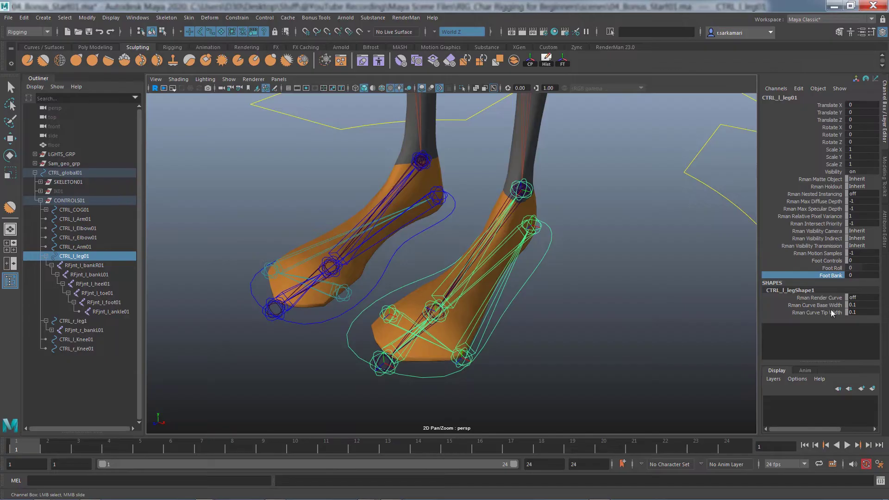
click(801, 89)
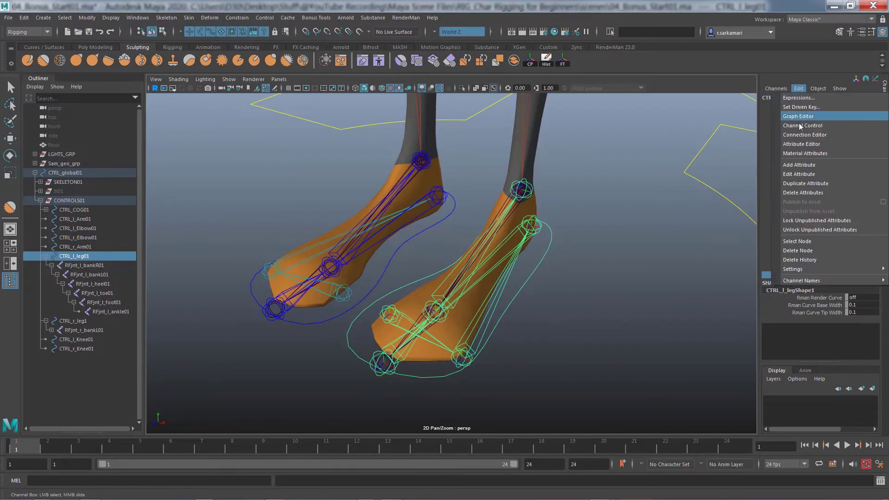
click(799, 174)
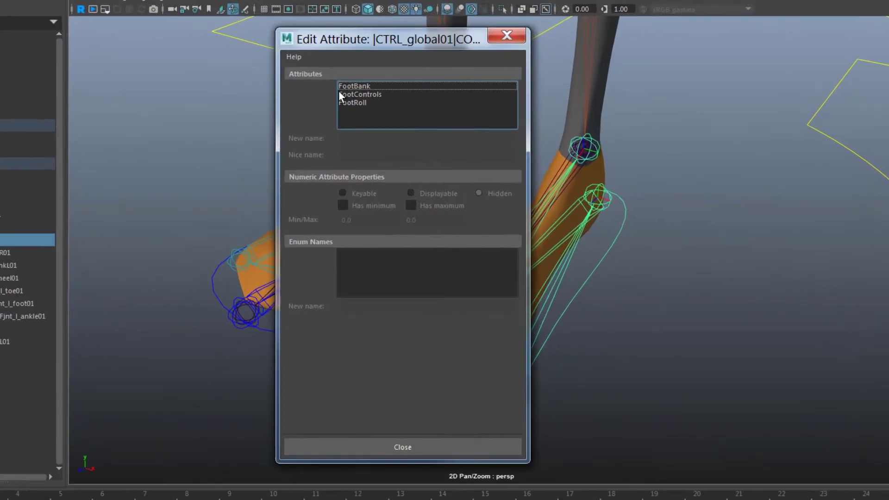
click(348, 144)
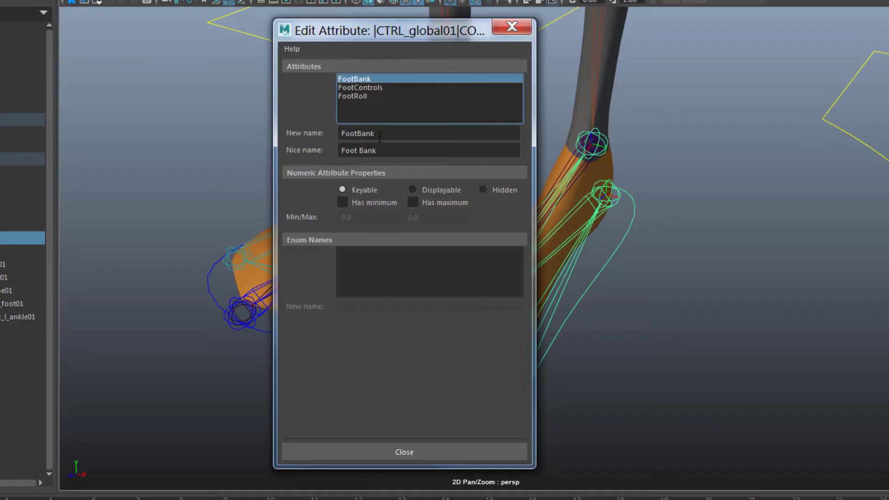
double_click(379, 136)
mouse_move(380, 135)
mouse_down()
mouse_move(322, 136)
mouse_move(322, 186)
mouse_up()
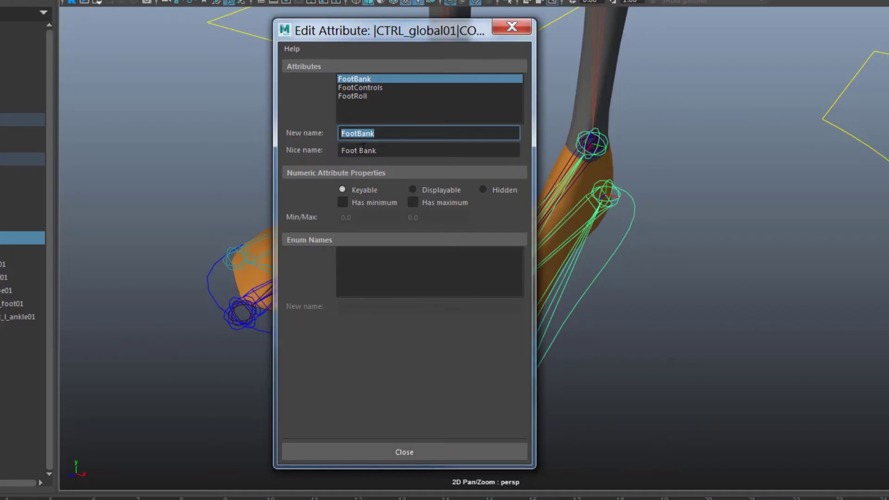
double_click(364, 132)
click(413, 444)
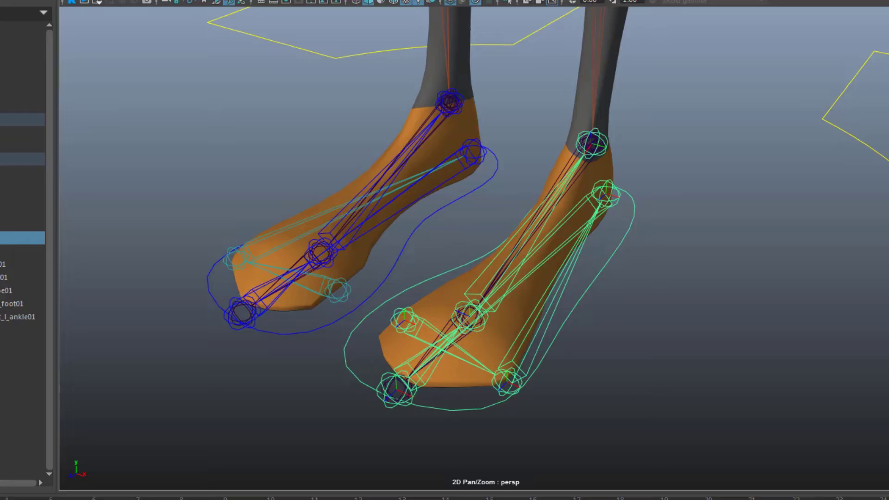
Step: Test-tilt RFjnt_l_bank01, undo it back to 0, and bring up the Rotate Z channel options
click(601, 255)
key(ctrl+z)
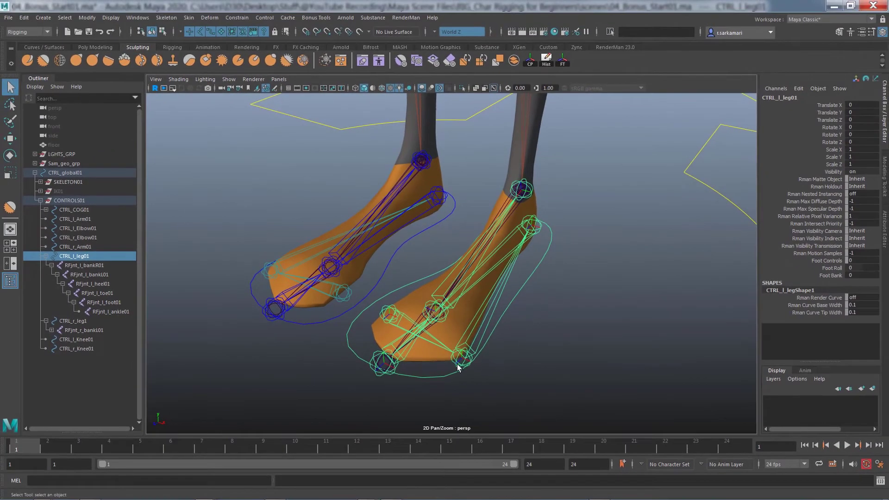
click(459, 367)
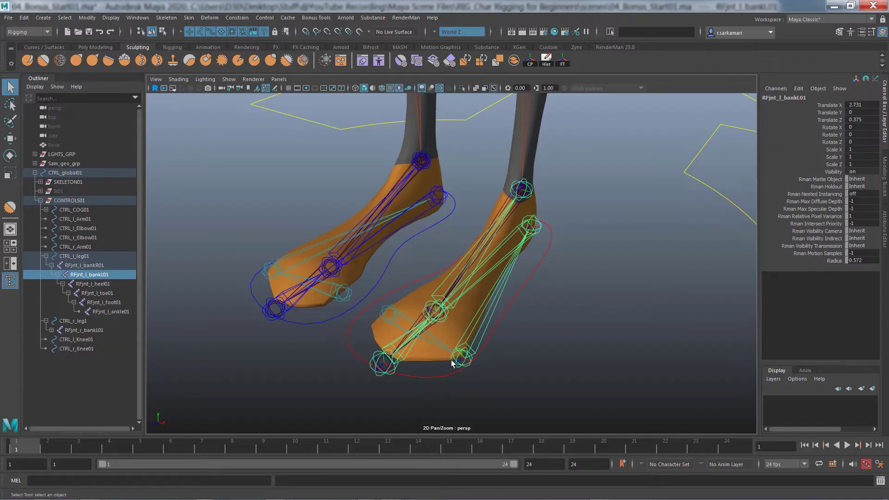
key(e)
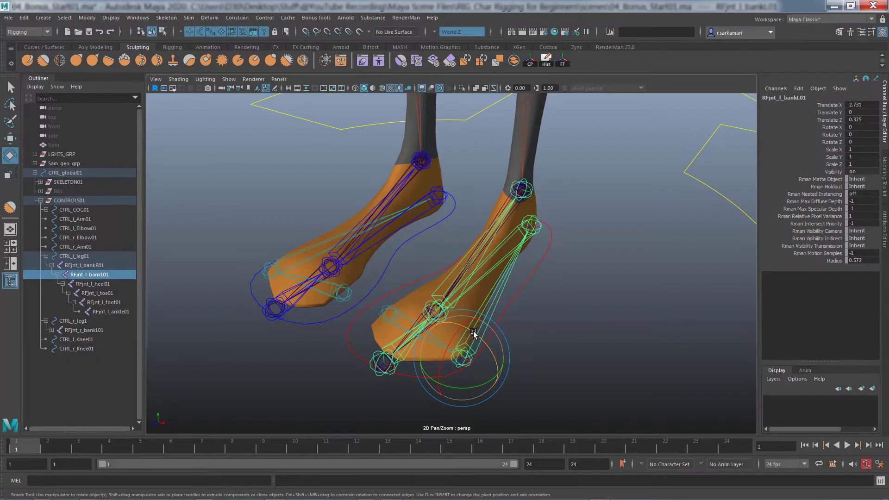
drag(474, 335, 496, 347)
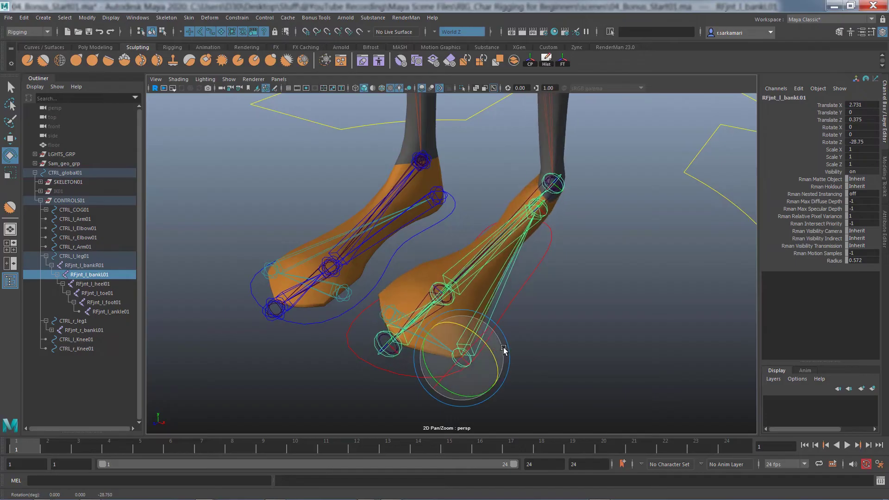
key(ctrl+z)
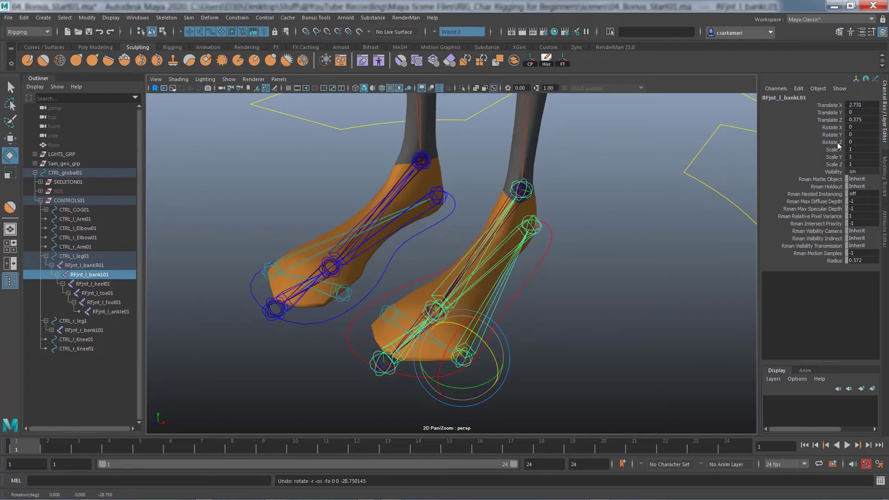
click(837, 142)
right_click(839, 145)
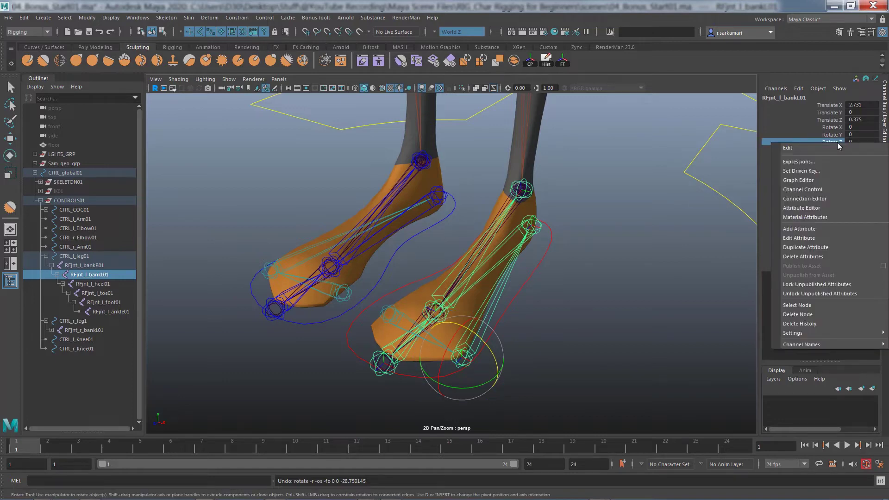
Step: Start a Rotate Z expression containing the RFjnt_l_bank01.rotateZ attribute path
click(799, 162)
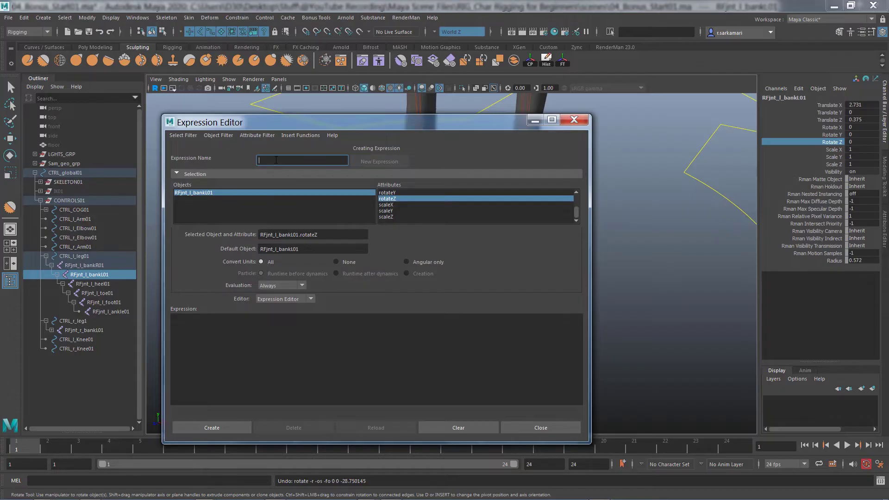
text(Ro)
text(oot)
text(ank EXPO)
drag(317, 240, 251, 239)
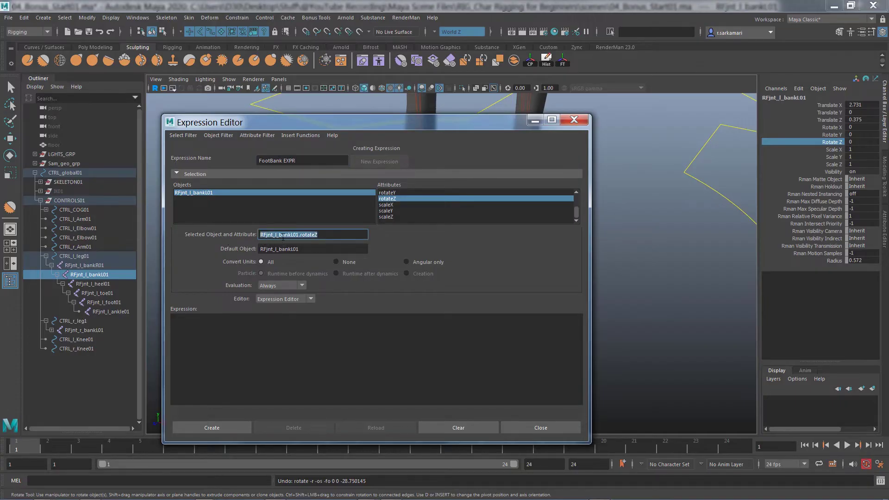
key(ctrl+c)
click(183, 347)
key(ctrl+v)
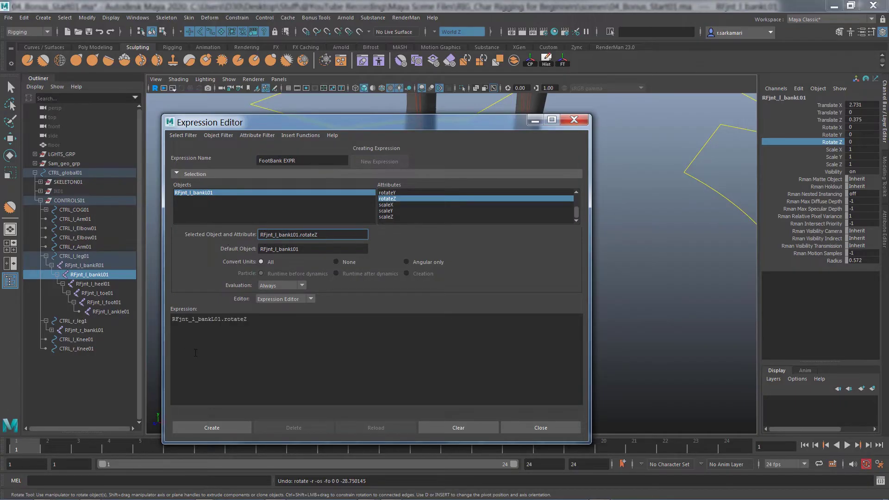
drag(227, 124, 210, 81)
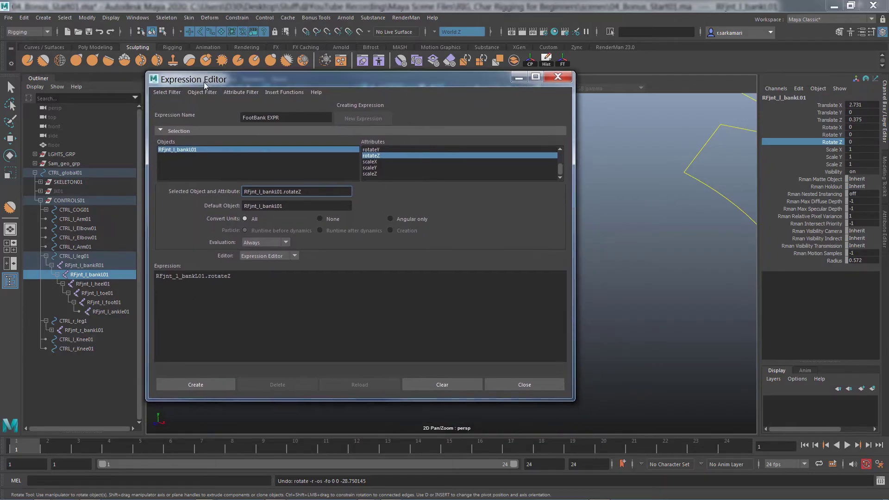
drag(573, 399, 750, 431)
click(276, 277)
text(=)
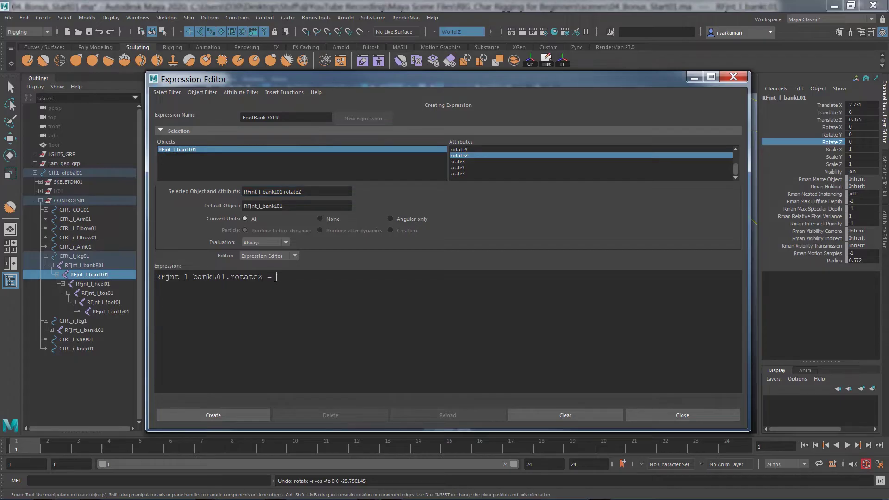
Step: Add the condition line if (CTRL_l_leg01.FootBank <=0){ above the rotateZ assignment
click(157, 276)
key(Return)
key(Up)
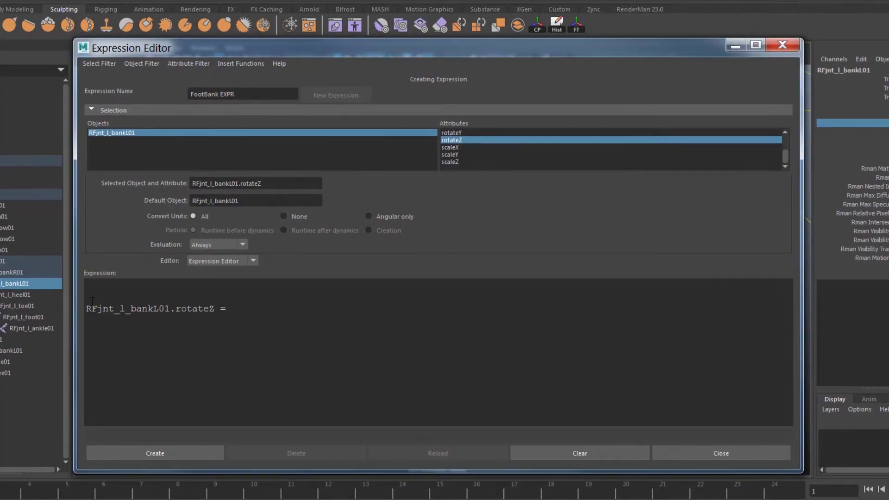
text(if ()
text(CTRL)
text(_l_)
text(leg01)
text(FootBank)
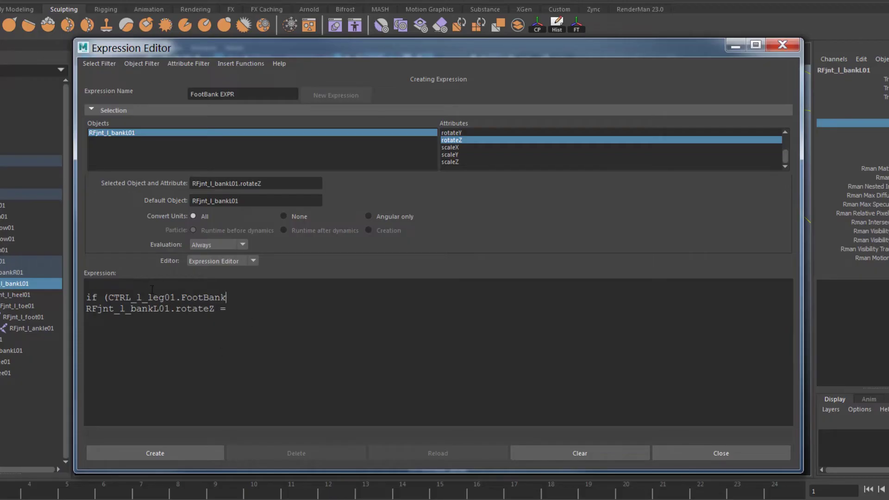
text(<)
text(=0)
key(Left)
key(Left)
key(Left)
text({)
Step: Paste CTRL_l_leg01.FootBank after rotateZ = to complete the assignment line
click(228, 311)
click(230, 310)
text(})
drag(87, 311, 227, 315)
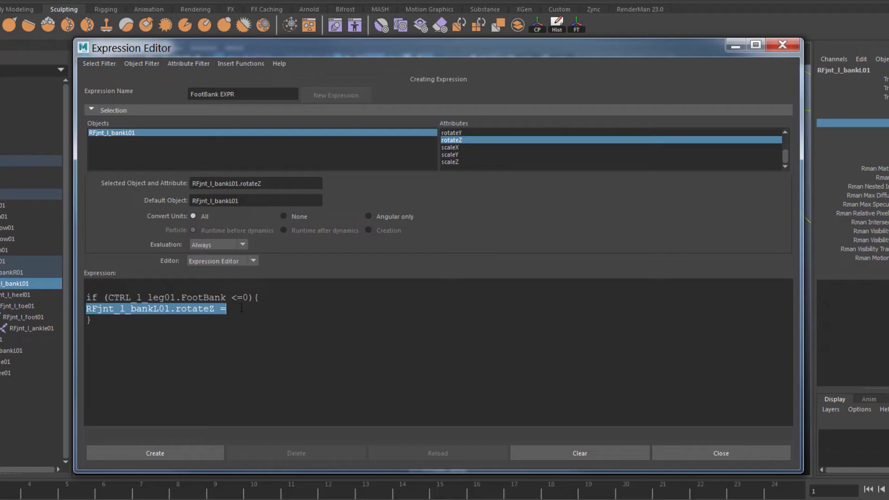
click(257, 297)
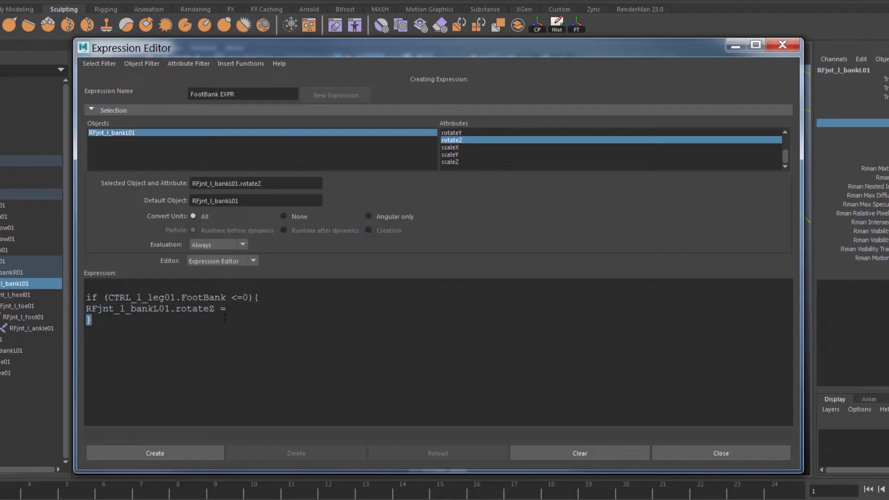
drag(223, 310, 86, 305)
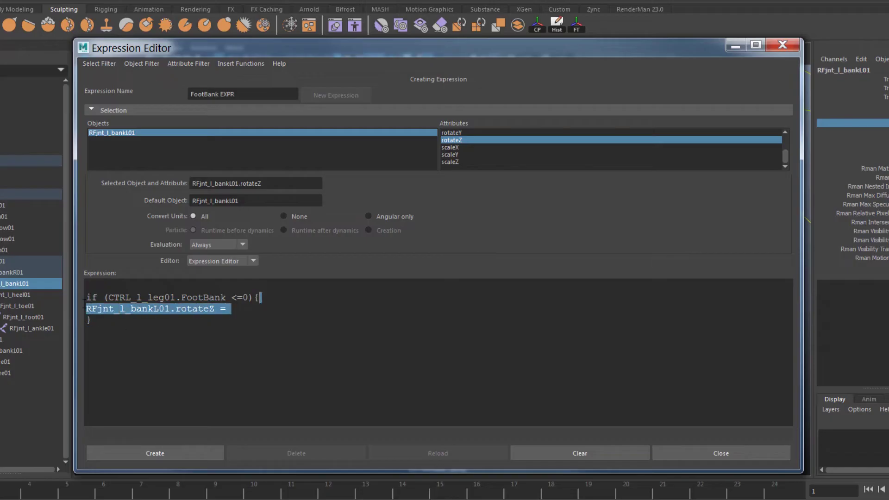
click(247, 313)
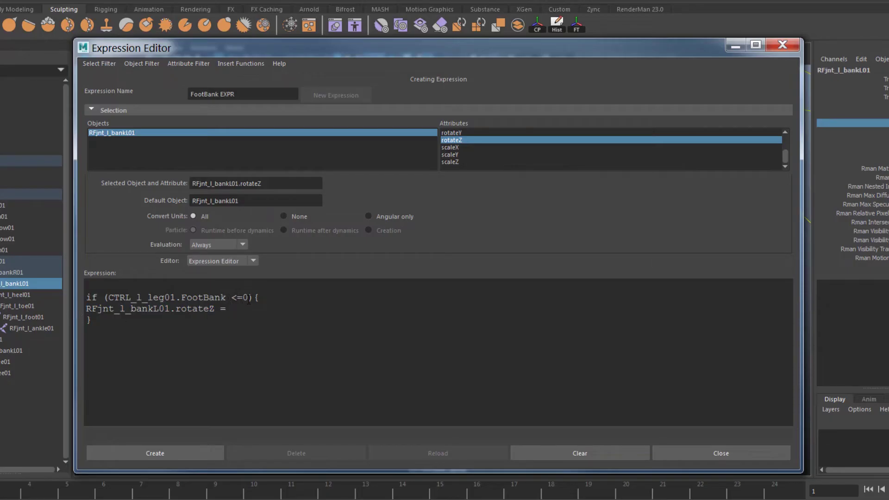
drag(87, 308, 214, 309)
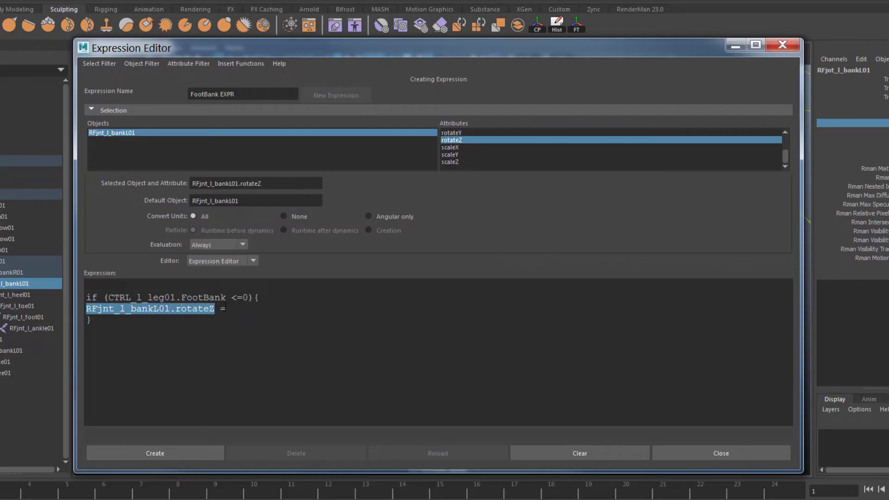
drag(176, 308, 215, 310)
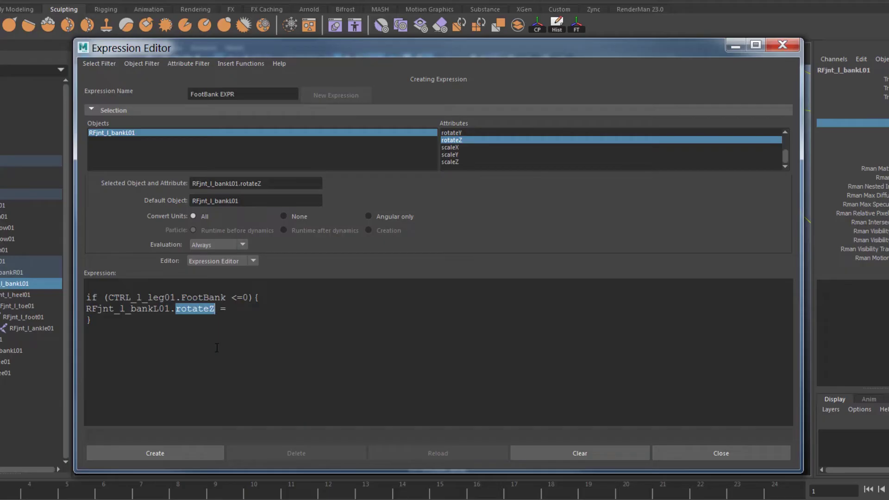
drag(109, 297, 228, 297)
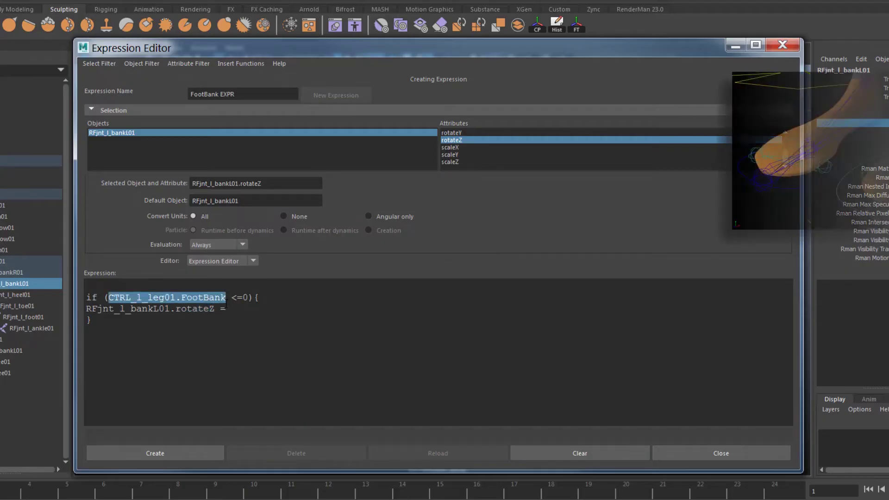
click(235, 308)
key(ctrl+v)
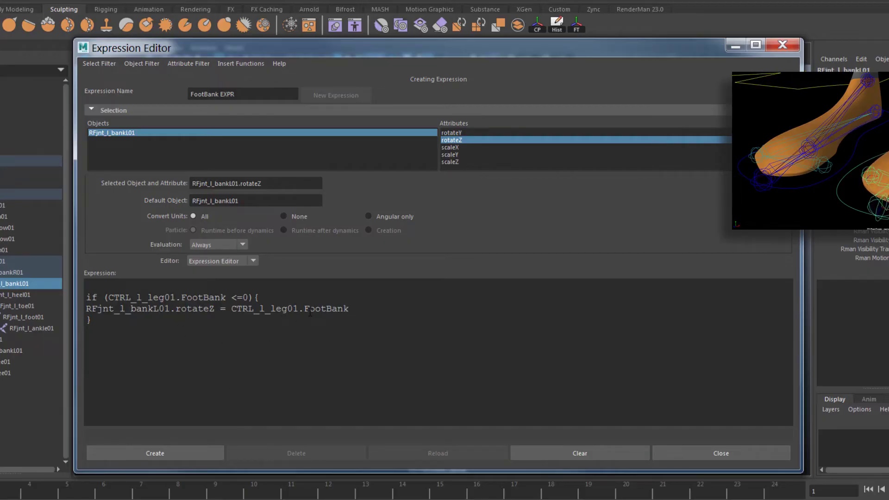
drag(303, 308, 348, 310)
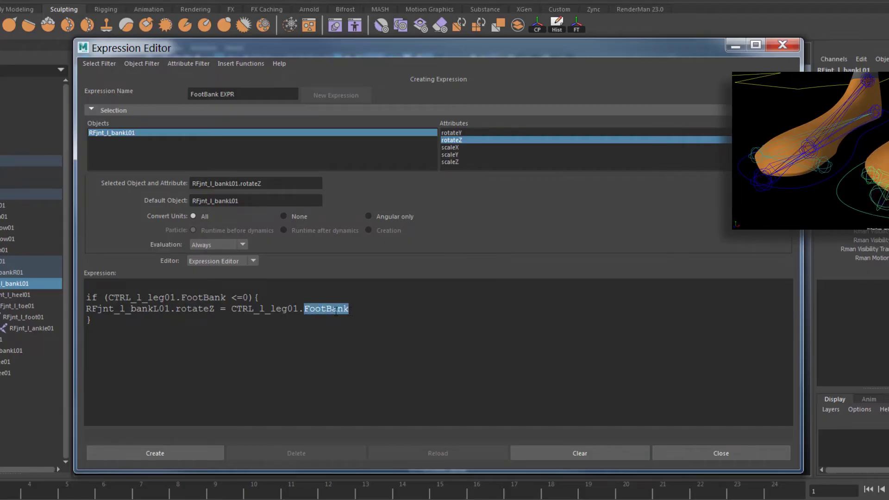
click(357, 311)
text(;)
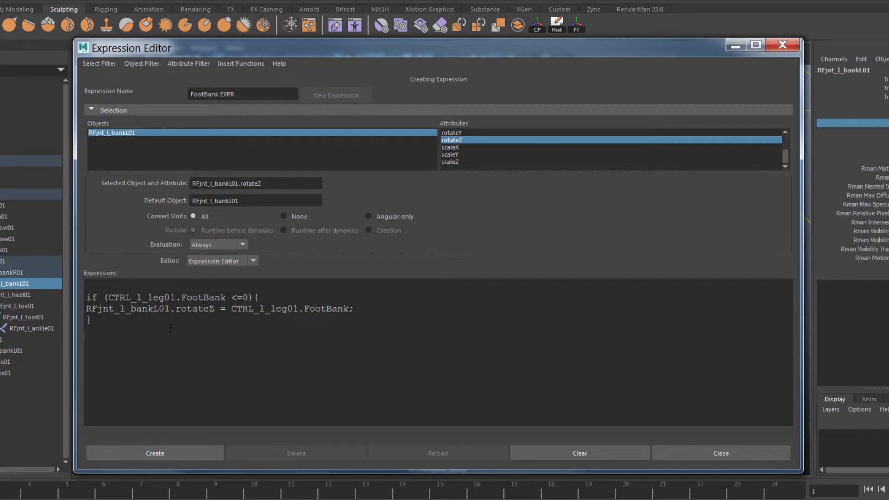
text(else if)
Step: Add an else-if for FootBank >= 0 setting RFjnt_l_bankL01.rotateZ to 0, then select all
drag(105, 298, 254, 297)
click(160, 331)
key(ctrl+v)
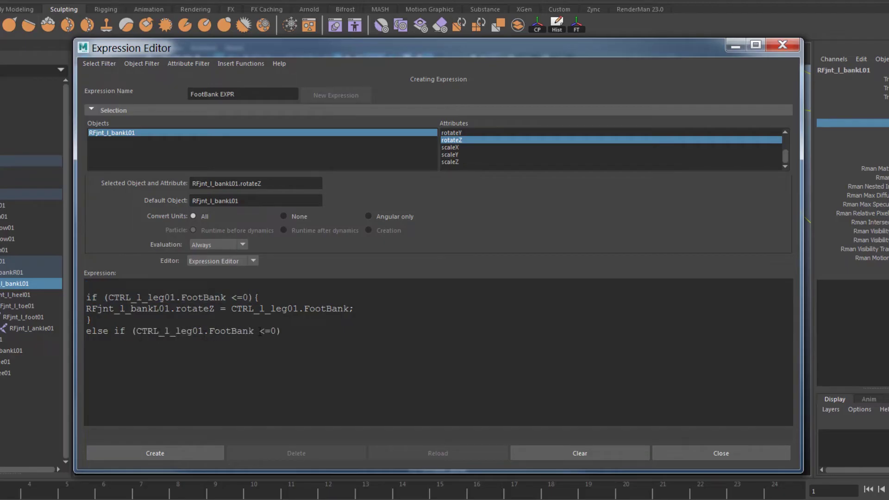
drag(259, 331, 267, 331)
text(>)
key(End)
text({)
key(Return)
key(BackSpace)
text(RFjnt_l_bankL01.rotateZ =)
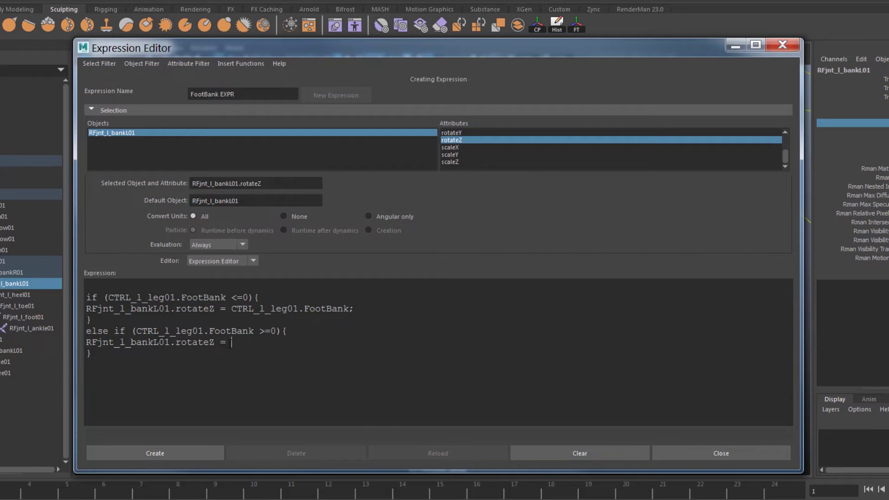
text(0;)
key(ctrl+a)
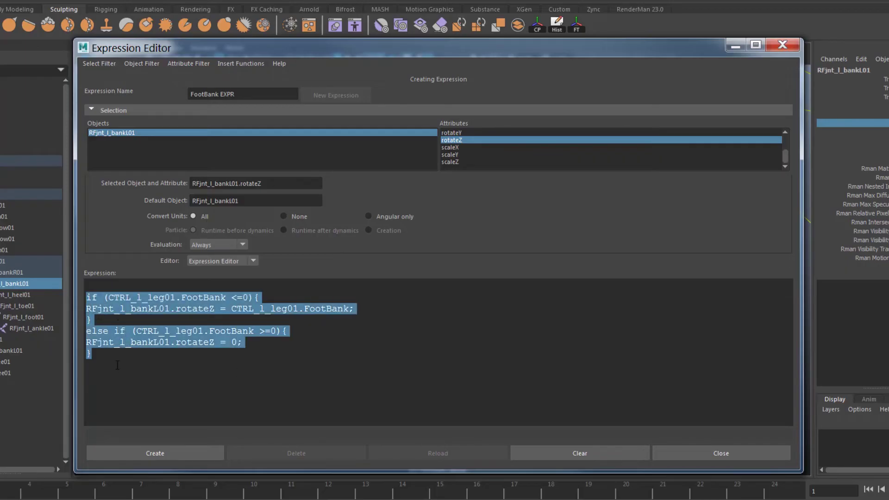
Step: Paste a second copy of the if/else block below the first
click(109, 360)
key(ctrl+v)
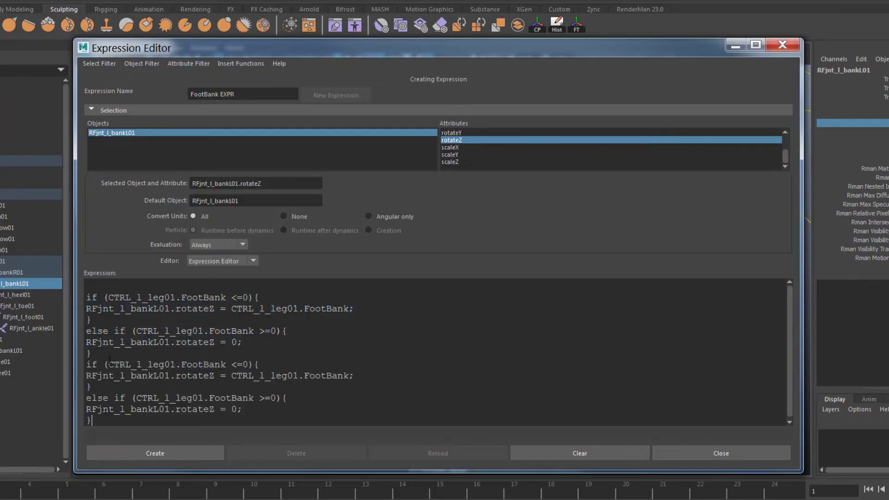
key(Return)
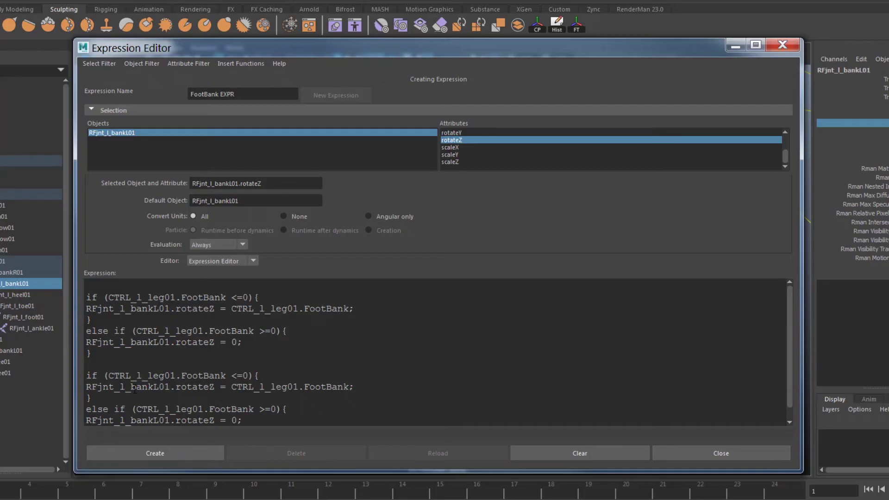
Step: In the copy, zero the bankR01 line and pass CTRL_l_leg01.FootBank to the last rotateZ
drag(154, 388, 160, 387)
text(R)
mouse_move(574, 57)
mouse_down()
mouse_move(366, 317)
mouse_move(370, 408)
mouse_up()
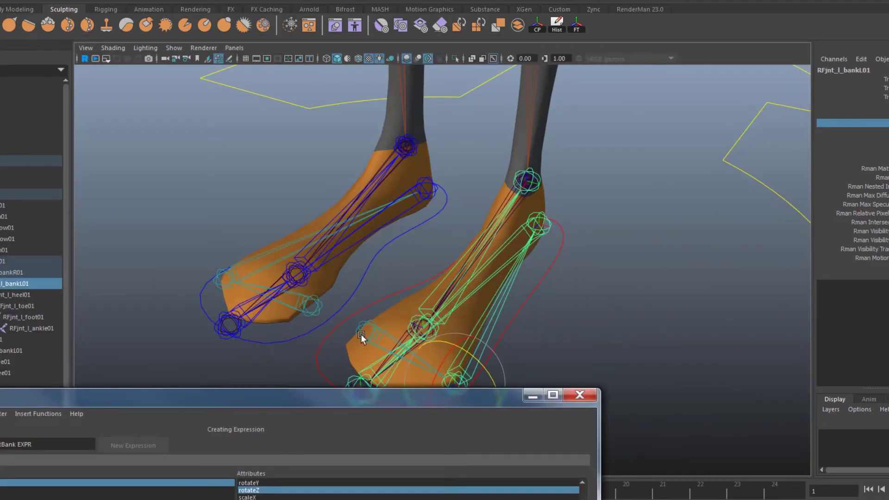
drag(310, 401, 520, 28)
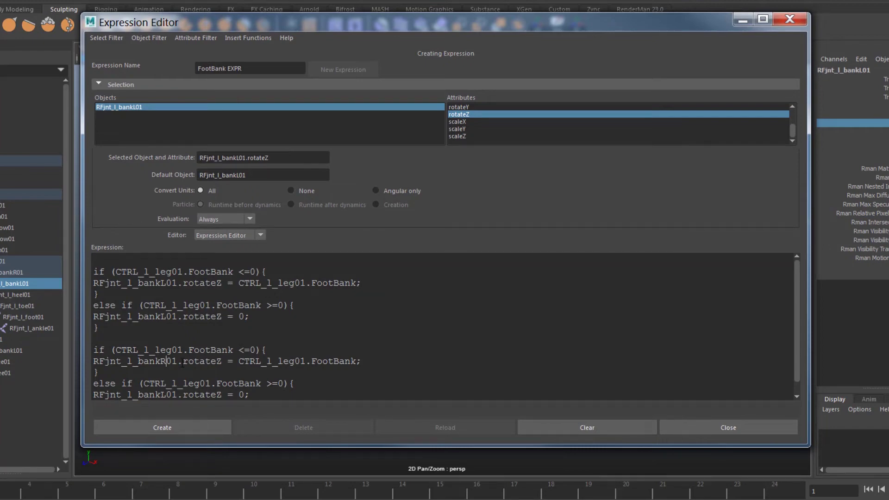
drag(240, 362, 357, 362)
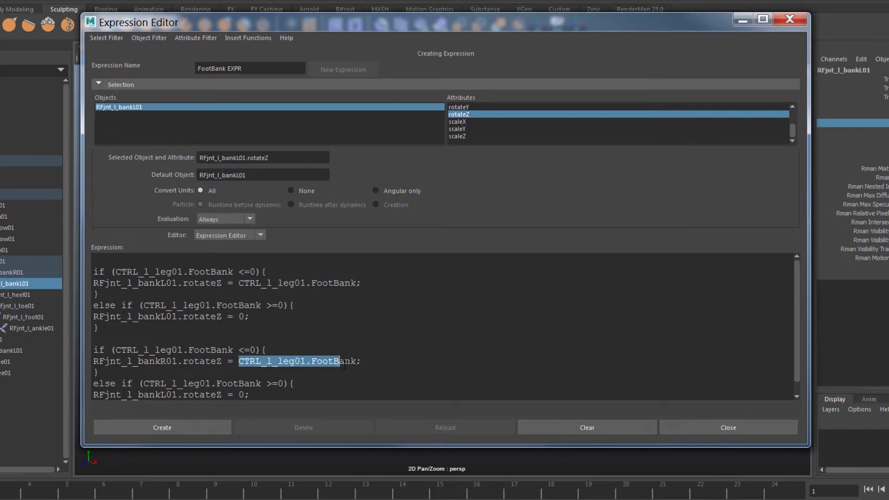
key(BackSpace)
text(0)
scroll(319, 362, down, 1)
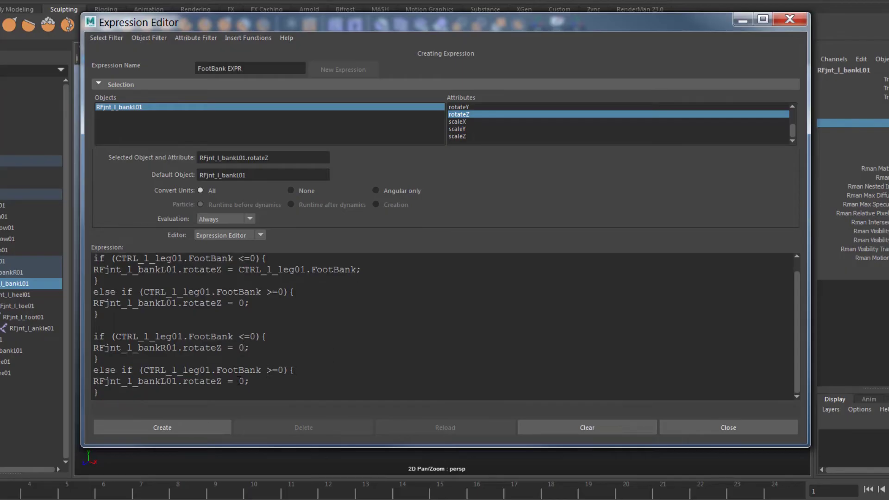
double_click(241, 381)
key(ctrl+v)
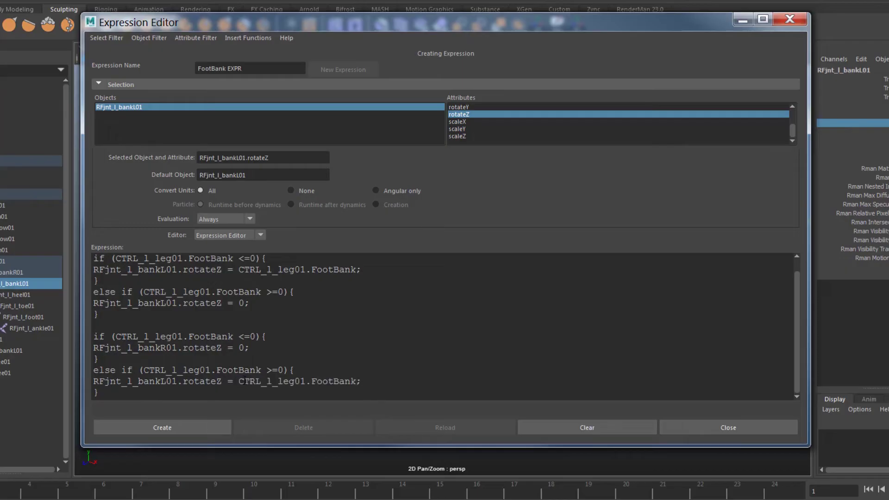
drag(184, 381, 222, 382)
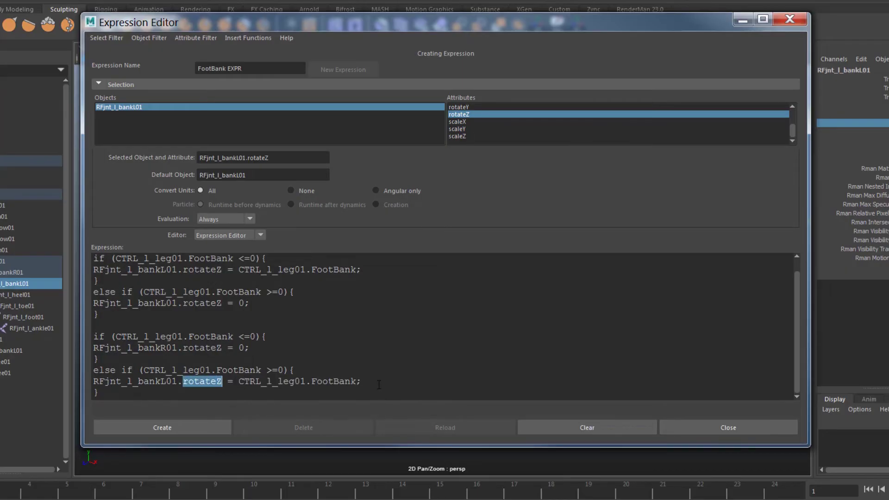
drag(381, 386, 81, 242)
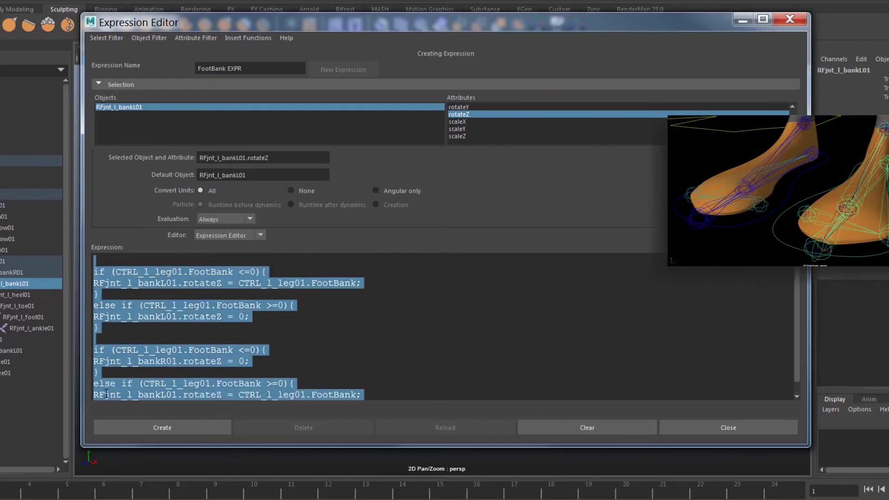
Step: Create FootBank_EXPR, minimize the editor, and pick Foot Bank on the leg control
click(129, 428)
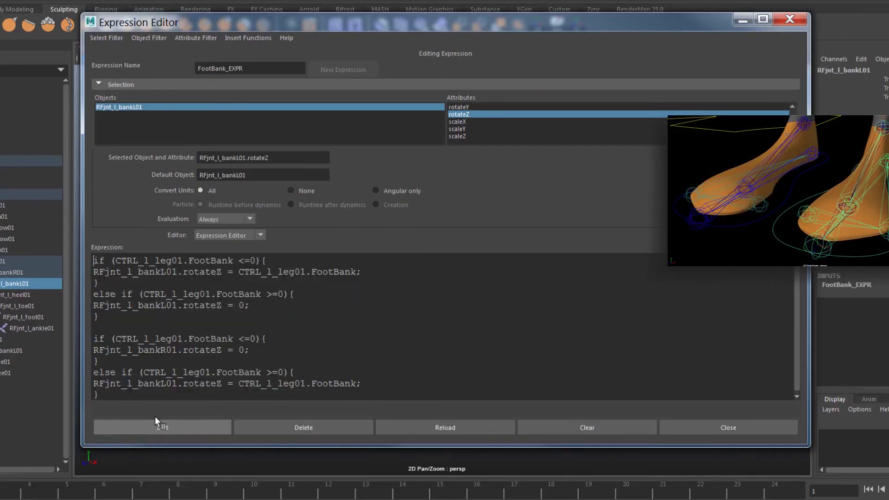
click(739, 23)
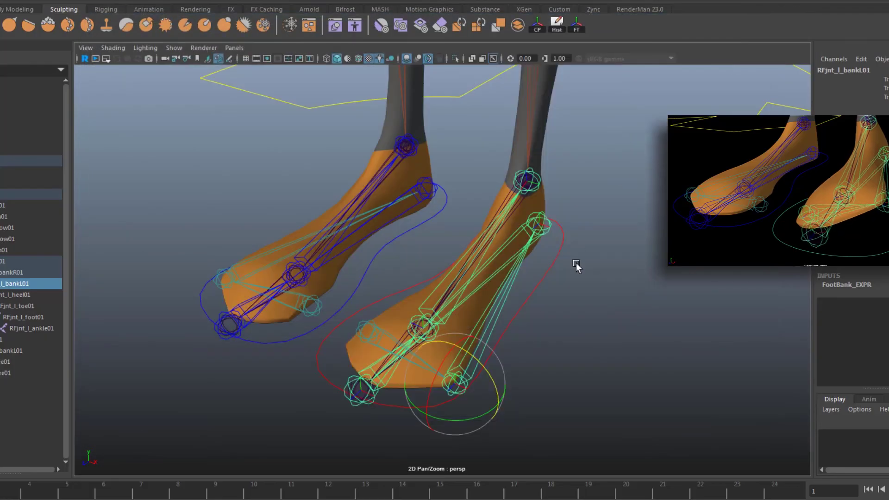
click(529, 307)
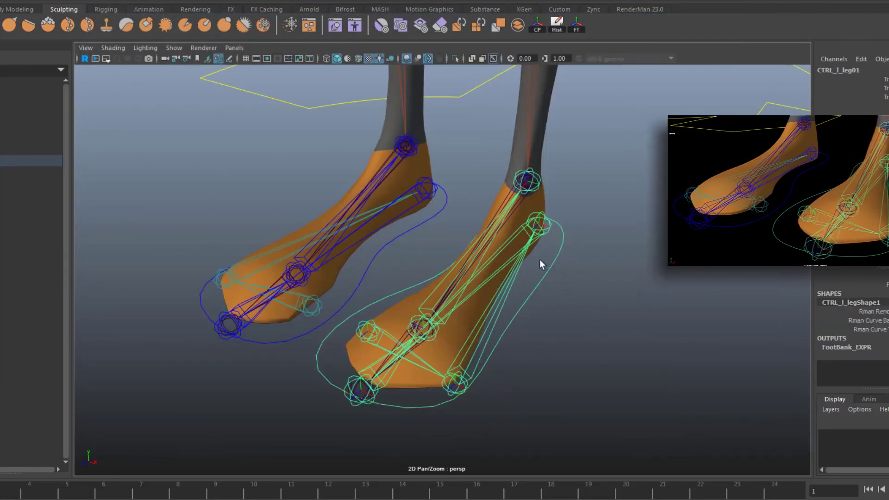
click(529, 268)
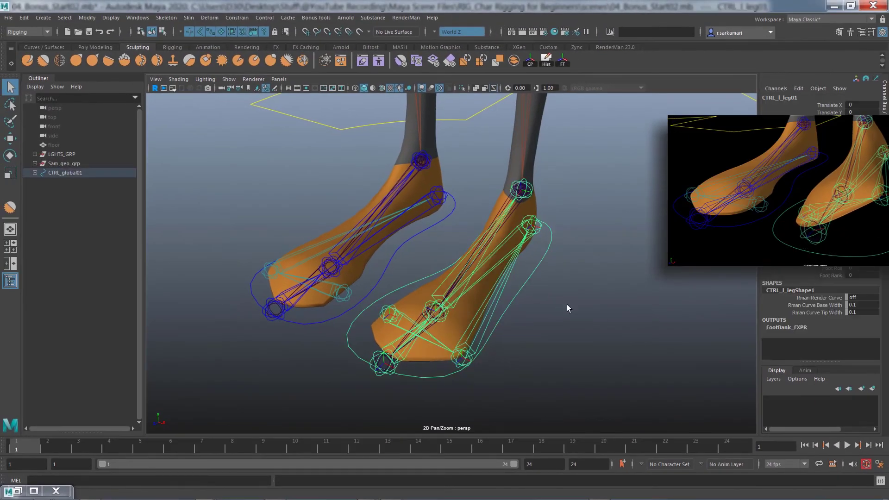
click(829, 275)
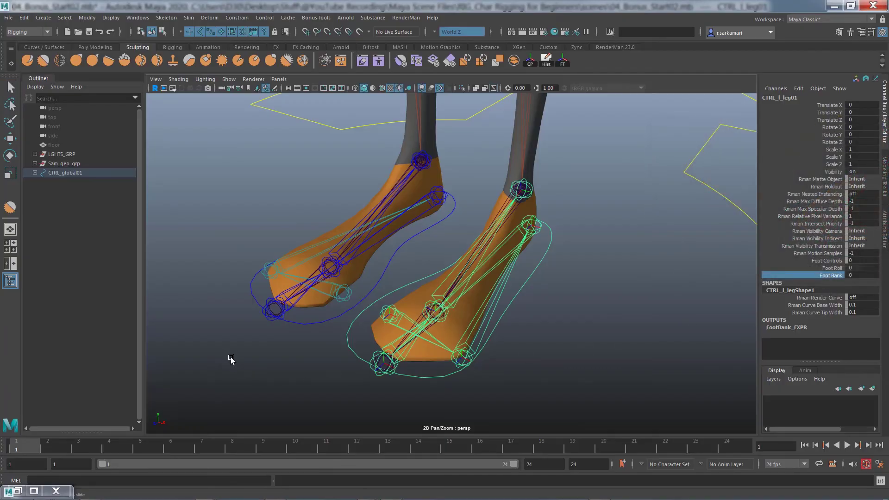
Step: Drag Foot Bank positive and then further negative to bank the foot both ways
middle_drag(222, 363, 93, 378)
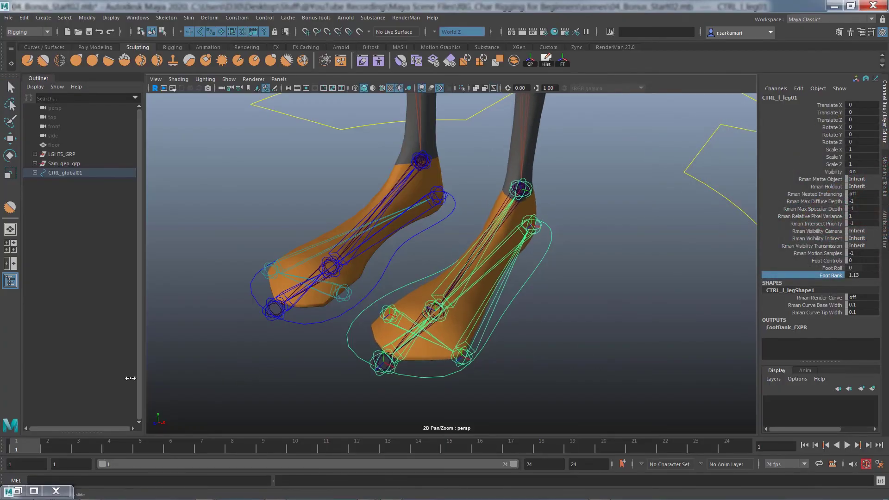
middle_drag(93, 379, 87, 350)
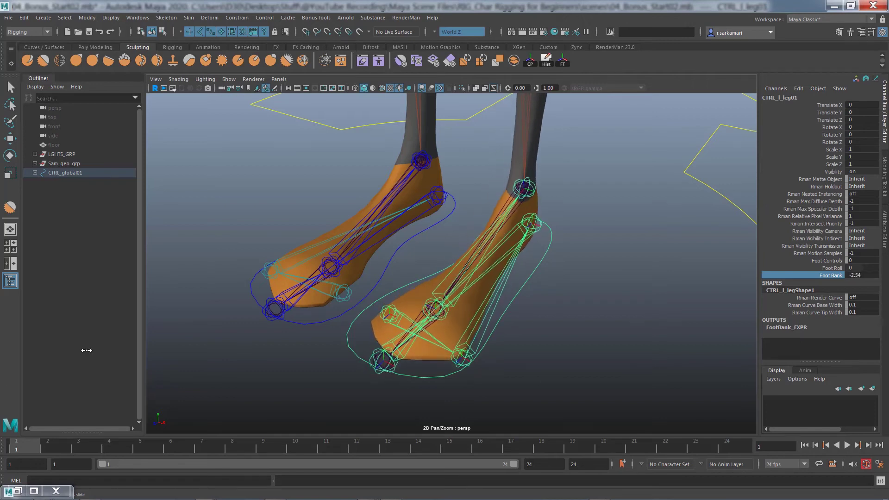
scroll(516, 354, down, 5)
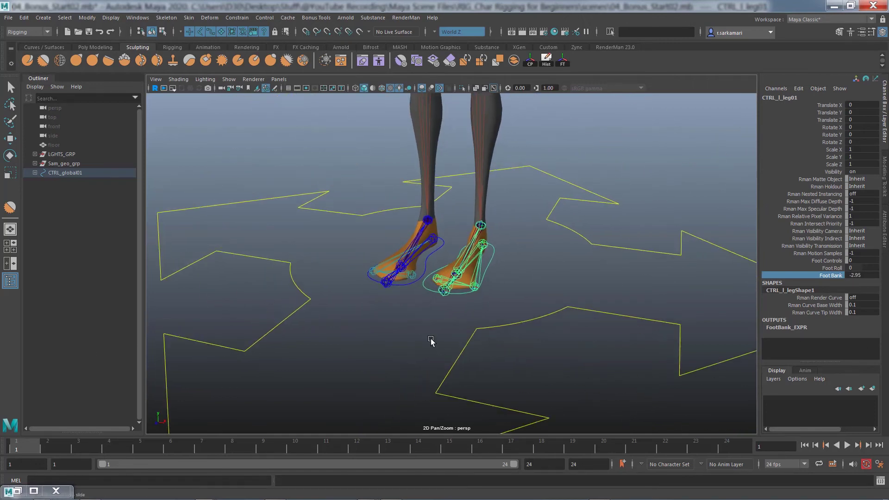
scroll(536, 358, up, 2)
scroll(549, 358, up, 3)
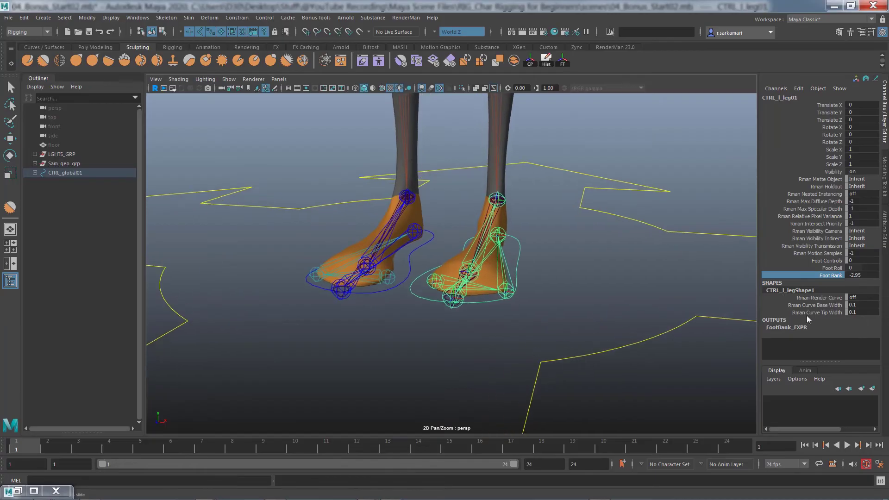
click(591, 292)
click(521, 248)
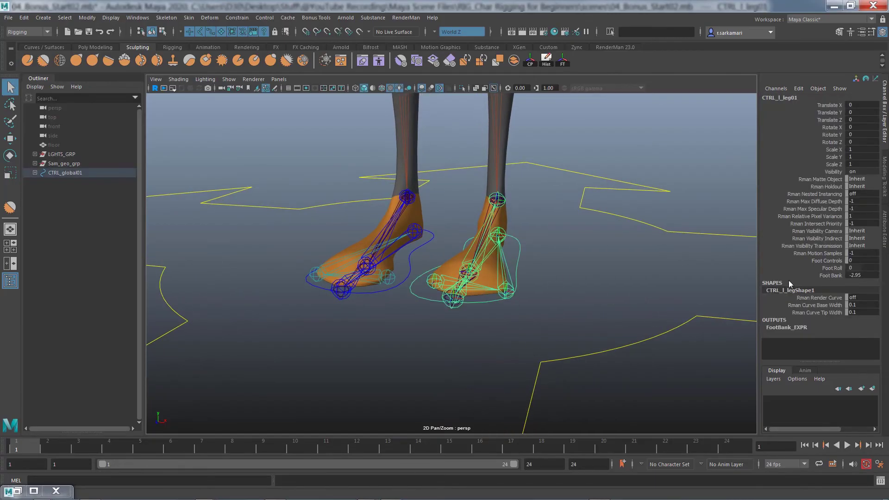
click(812, 276)
mouse_move(571, 350)
middle_down()
mouse_move(445, 375)
mouse_move(118, 371)
mouse_move(880, 354)
middle_up()
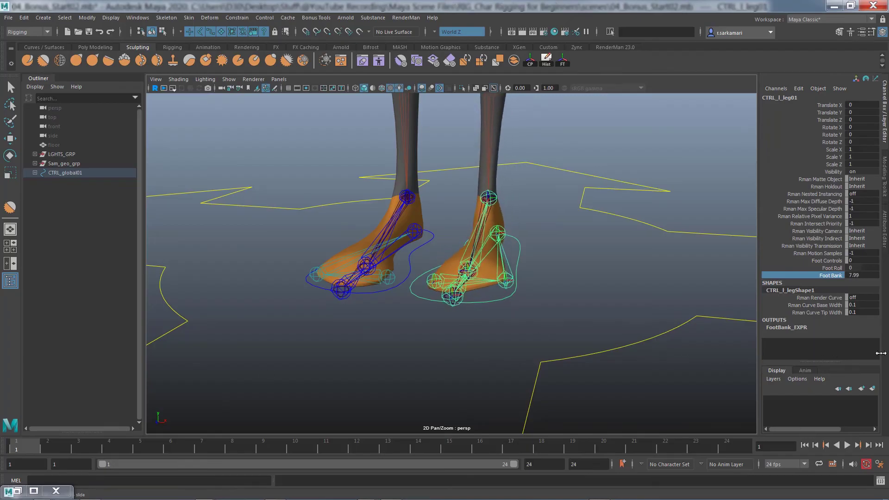
Step: Swing Foot Bank to about -9.83, then enter 0 to straighten the foot
mouse_move(879, 353)
middle_down()
mouse_move(223, 354)
mouse_move(728, 338)
middle_up()
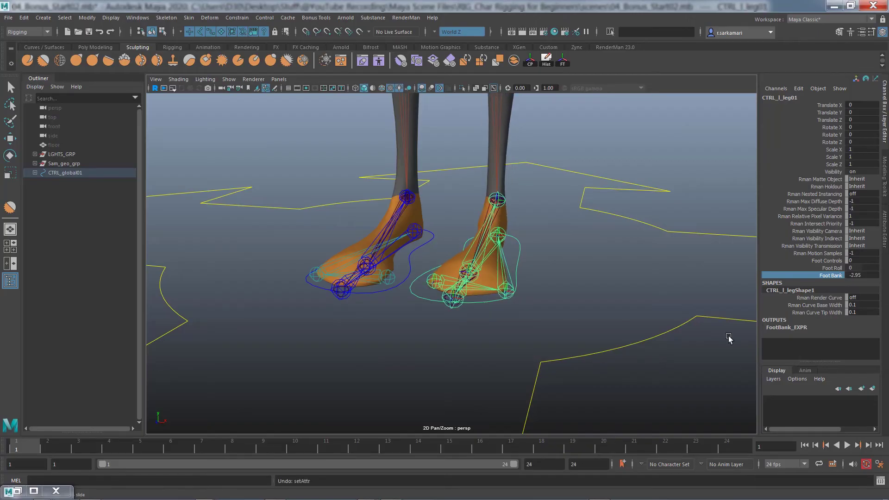
double_click(853, 276)
text(0)
key(Return)
Step: Restore the Expression Editor and select RFjnt_l_bankL01, keeping the feet in view
click(17, 492)
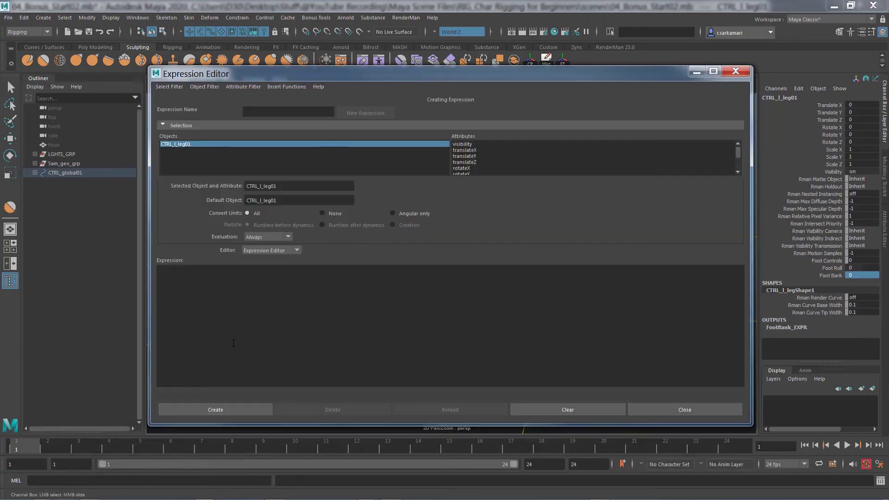
mouse_move(434, 90)
mouse_down()
mouse_move(384, 417)
mouse_move(386, 379)
mouse_up()
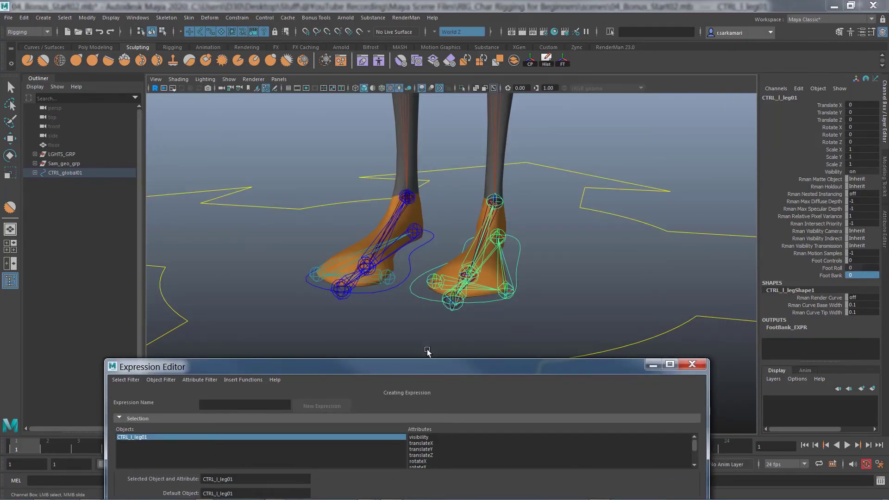
click(435, 281)
drag(530, 367, 554, 189)
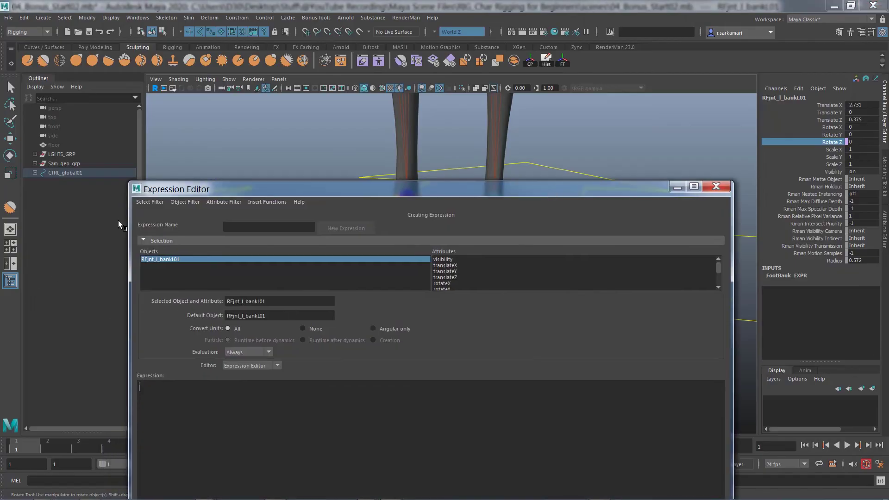
click(149, 201)
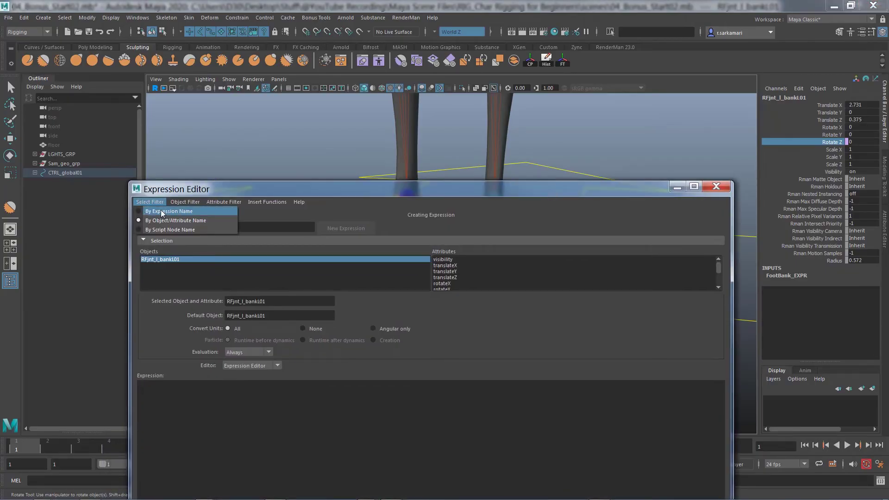
click(307, 192)
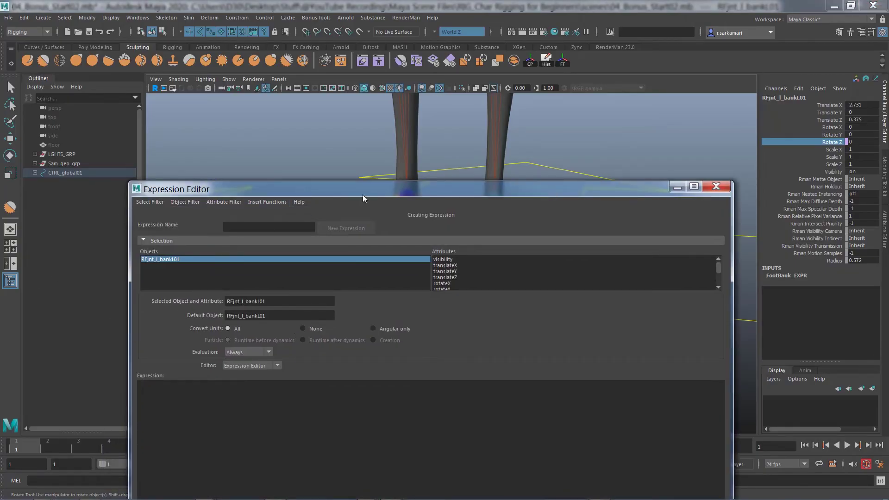
drag(363, 192, 325, 379)
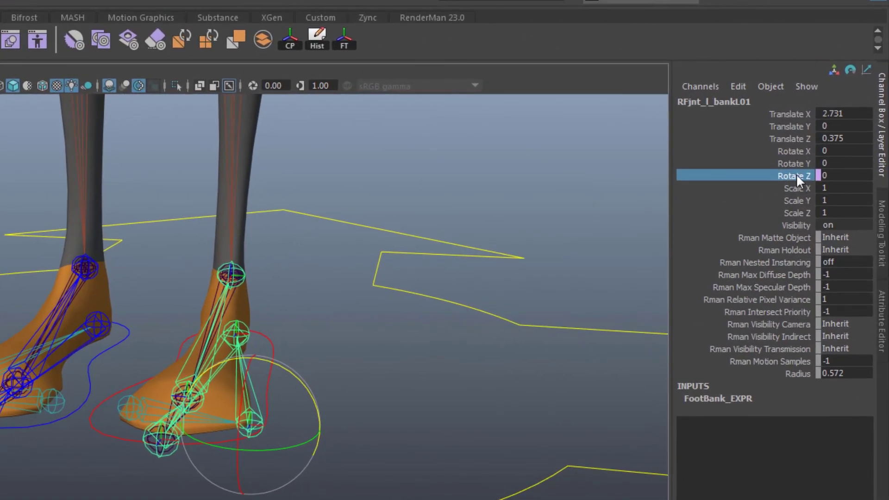
Step: Reopen FootBank_EXPR from Rotate Z, add a //Left Foot Bank top line, and enlarge the editor
right_click(796, 174)
click(769, 201)
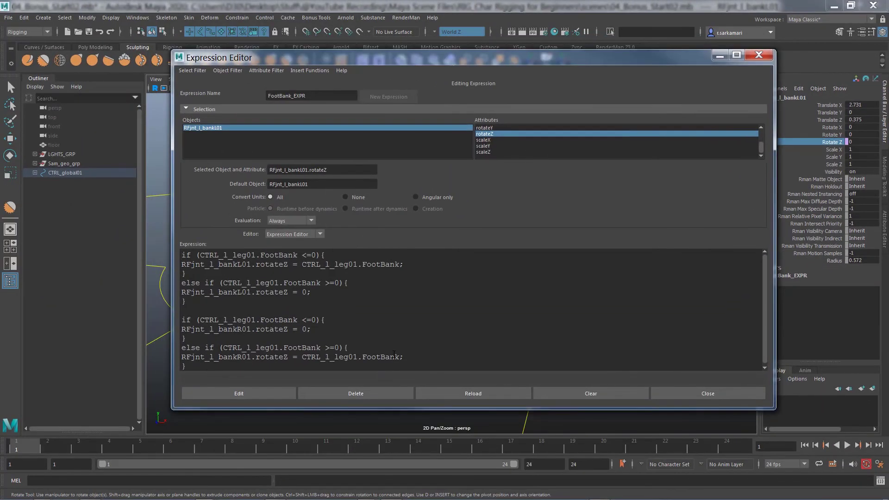
drag(405, 358, 181, 254)
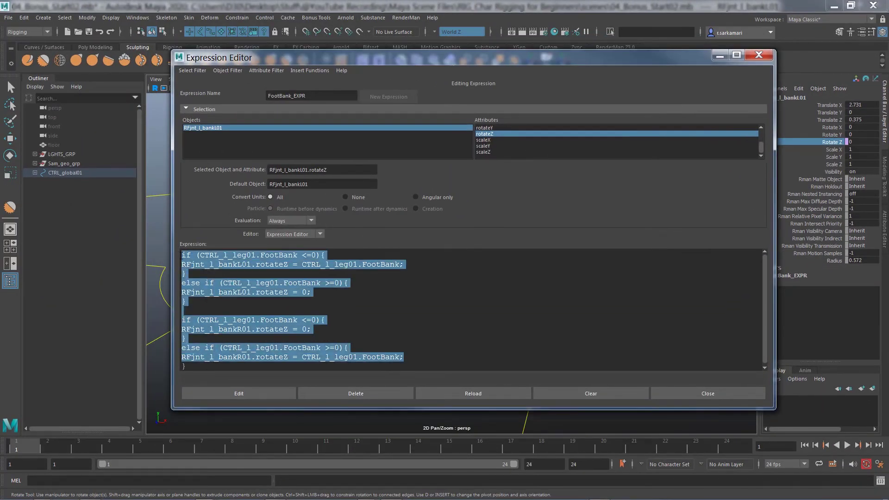
click(181, 255)
key(Return)
text(//Left Bank)
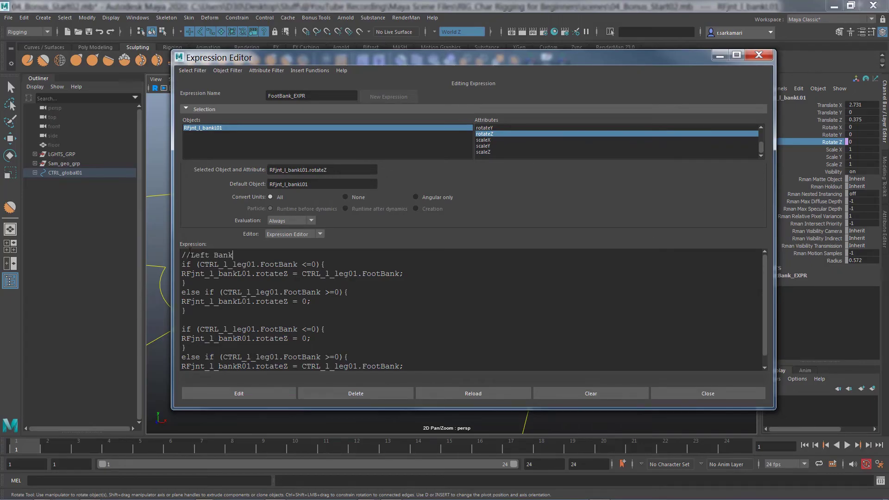
text(Foot)
drag(353, 409, 353, 459)
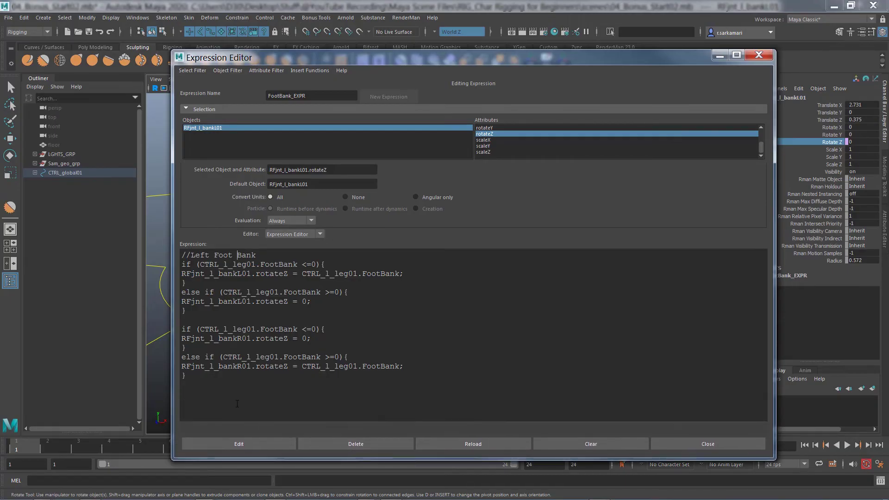
drag(208, 381, 183, 252)
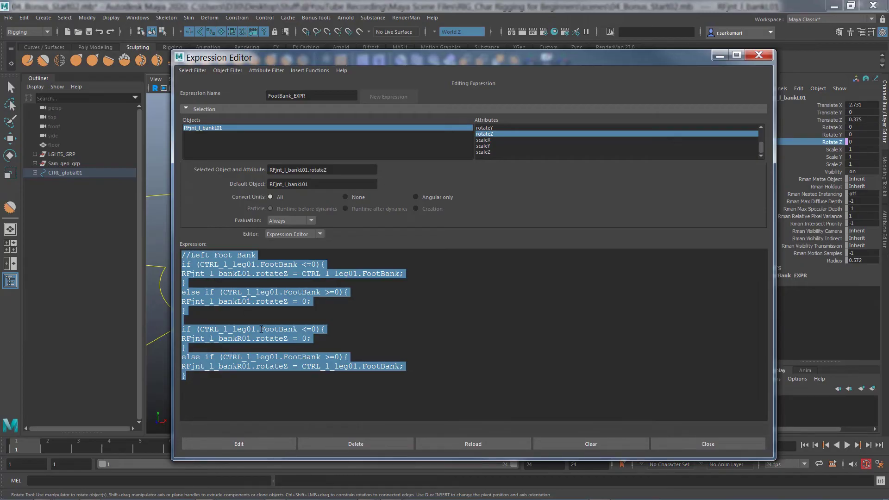
Step: Review FootBank_EXPR's right-foot bank if/else blocks (rotateZ, <=0, zero branch) and apply the expression
click(223, 385)
text(//Right Foot Bank)
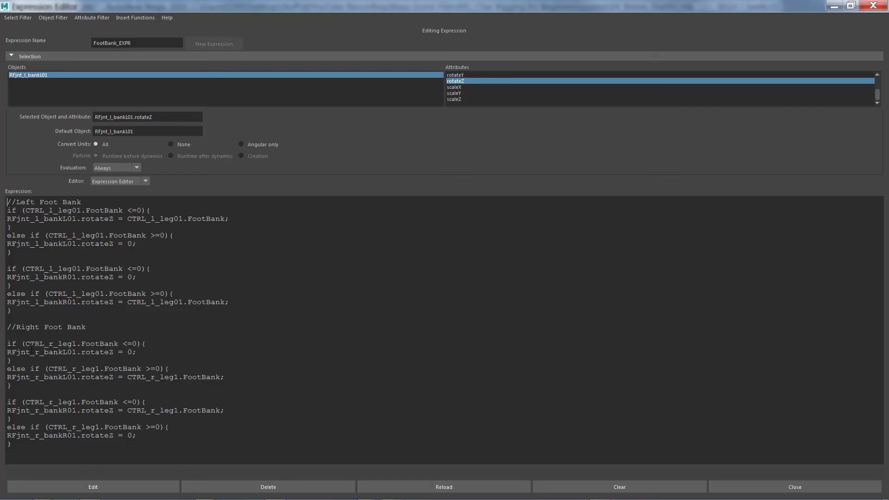
drag(25, 343, 126, 342)
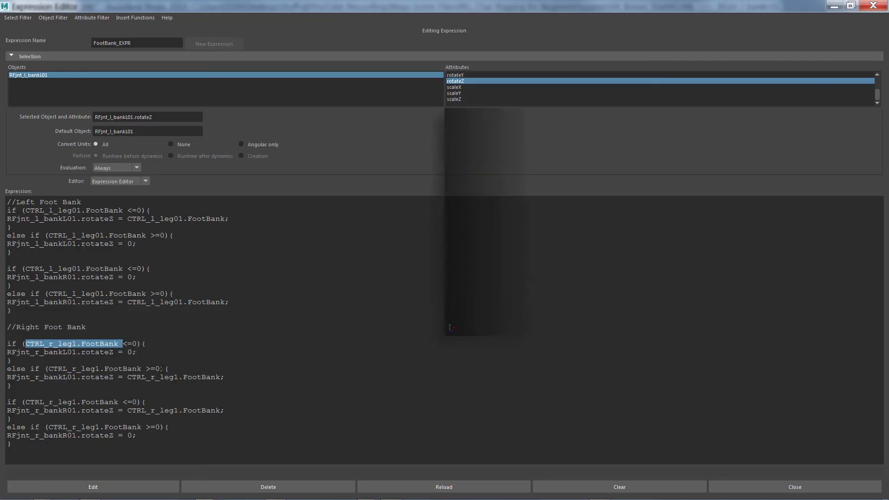
click(82, 377)
drag(82, 378, 115, 379)
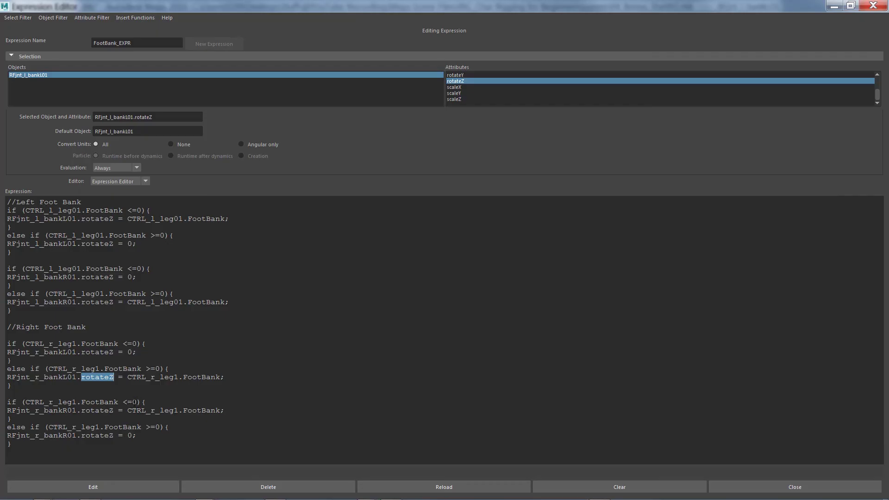
click(129, 402)
drag(124, 402, 139, 402)
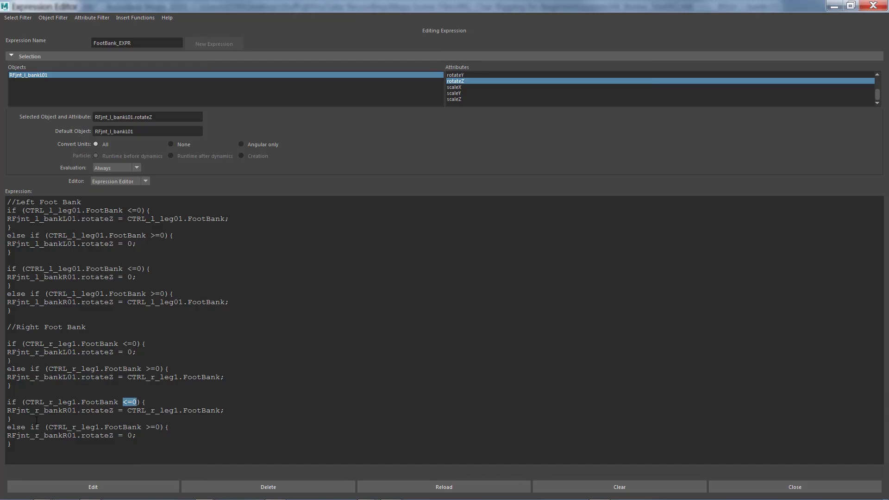
drag(82, 411, 114, 411)
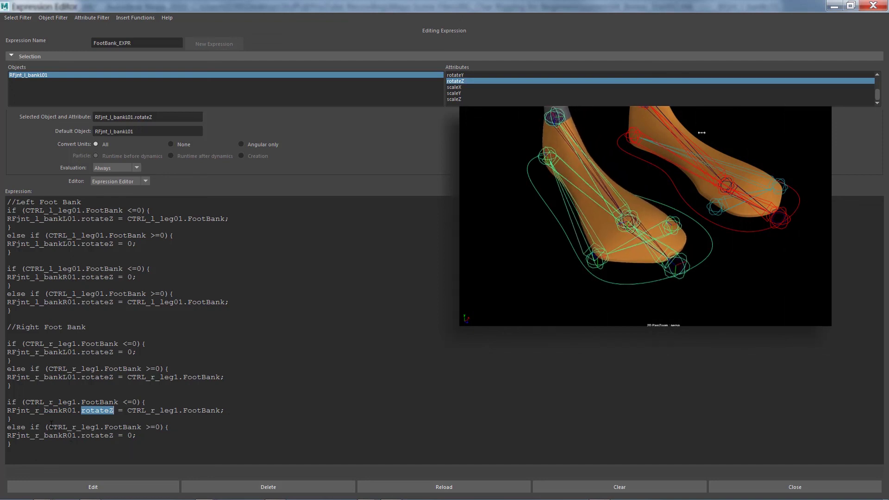
drag(49, 427, 135, 436)
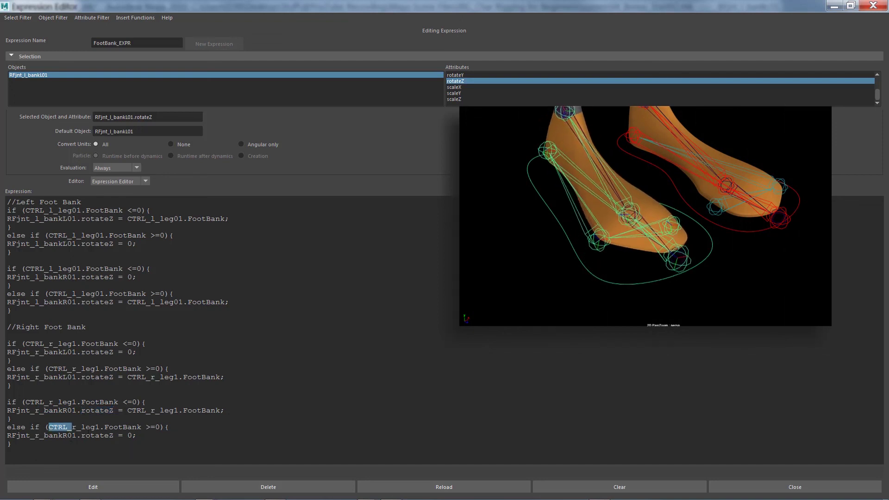
double_click(129, 435)
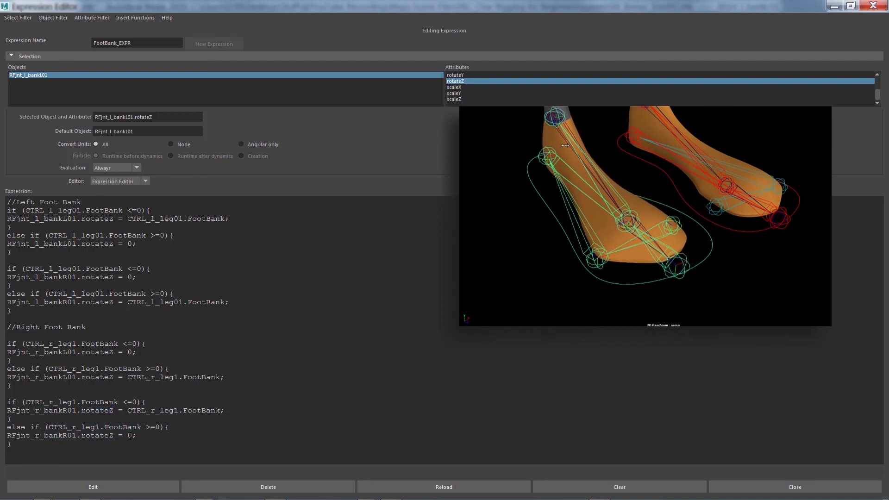
click(123, 491)
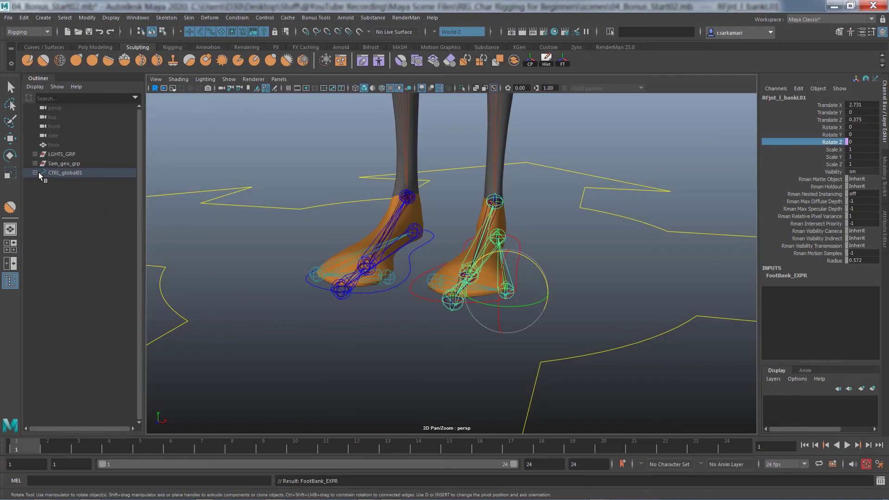
Step: Expand CTRL_global01, CONTROLS01 and CTRL_l_leg01 in the Outliner and hide RFjnt_l_bankR01
click(38, 173)
click(39, 200)
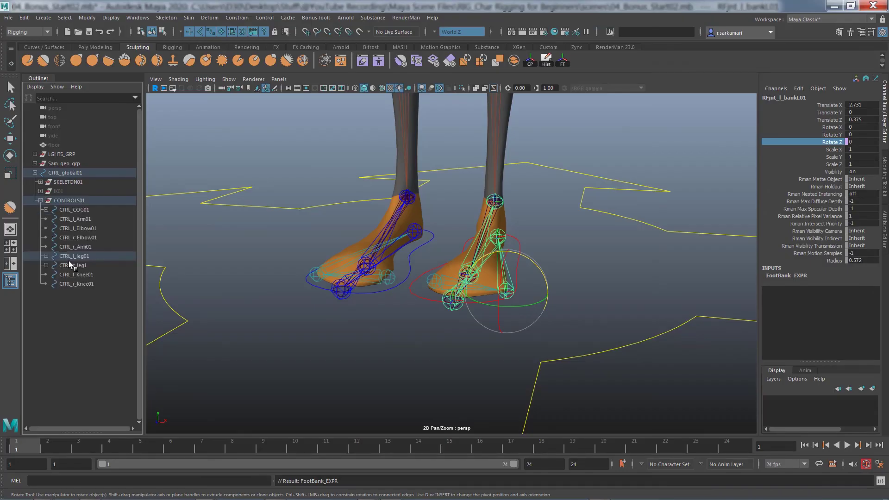
click(46, 255)
click(76, 264)
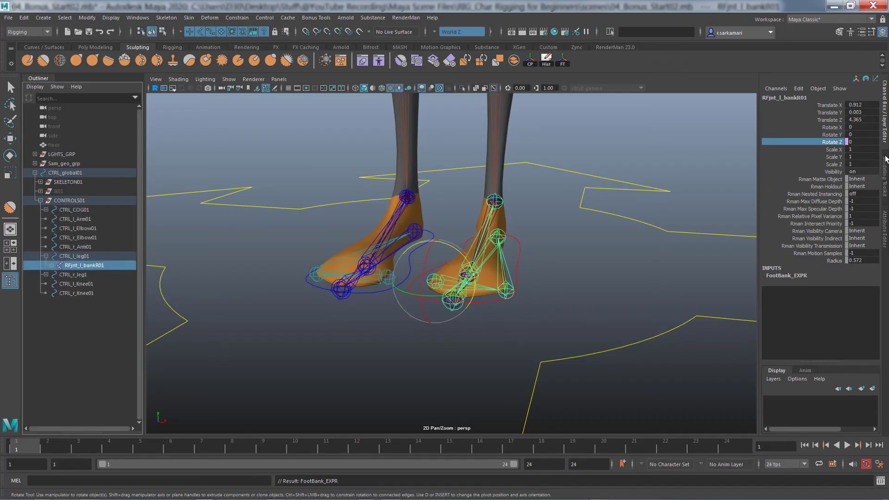
click(862, 172)
text(0)
key(Return)
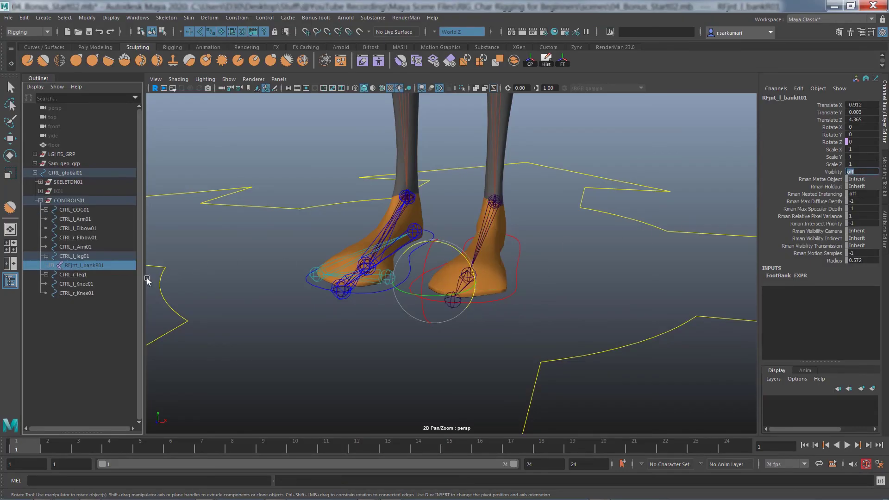
Step: Hide RFjnt_r_bankL01 and SKELETON01, then select the right leg control CTRL_r_leg1
click(46, 274)
click(77, 284)
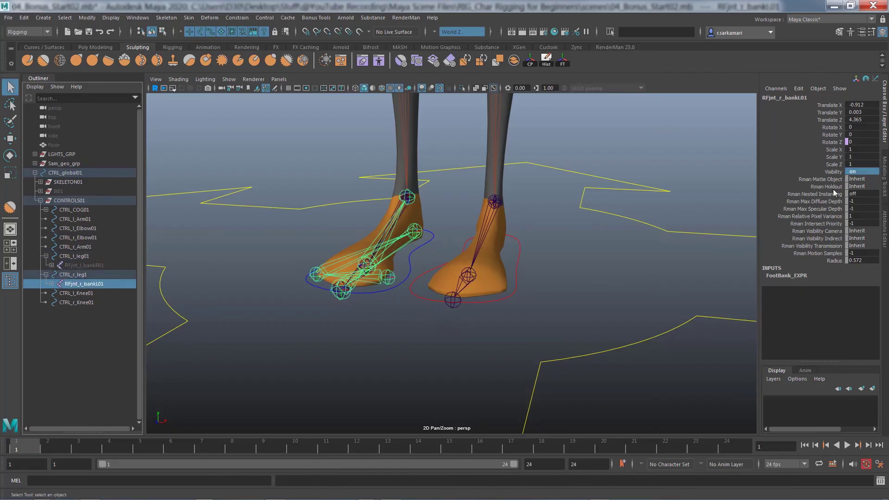
text(0)
key(Return)
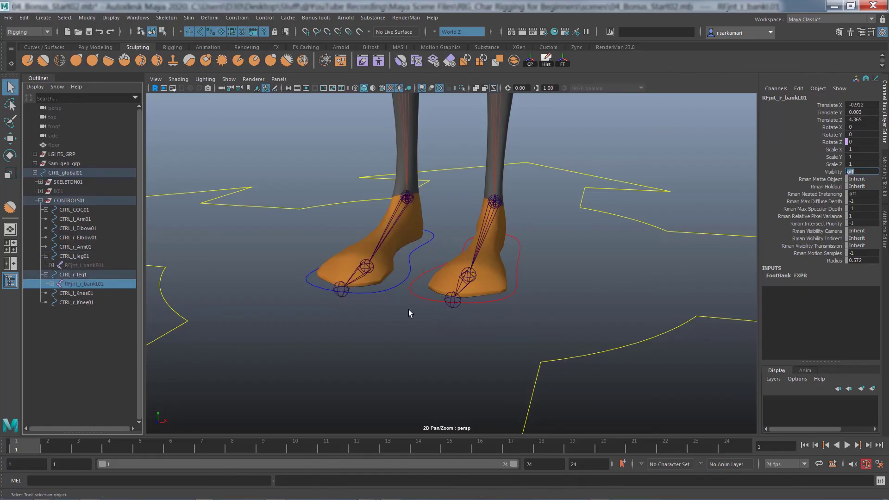
click(62, 183)
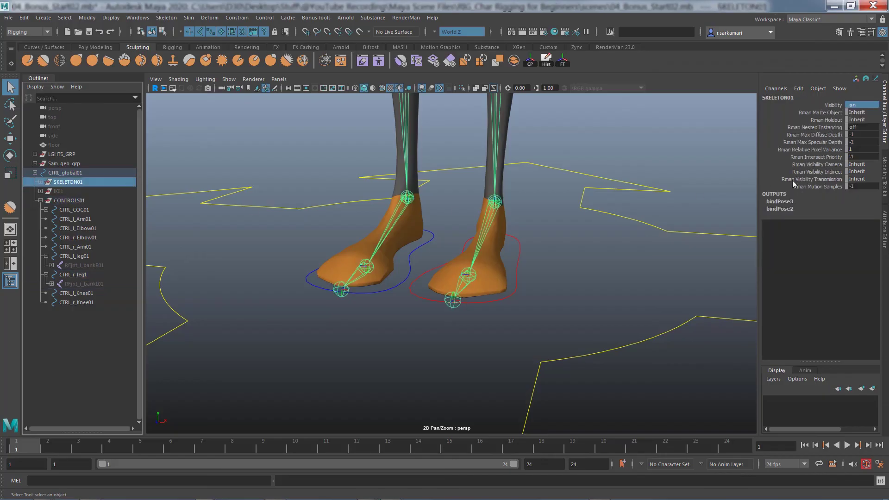
click(859, 104)
text(0)
key(Return)
alt+drag(484, 380, 433, 336)
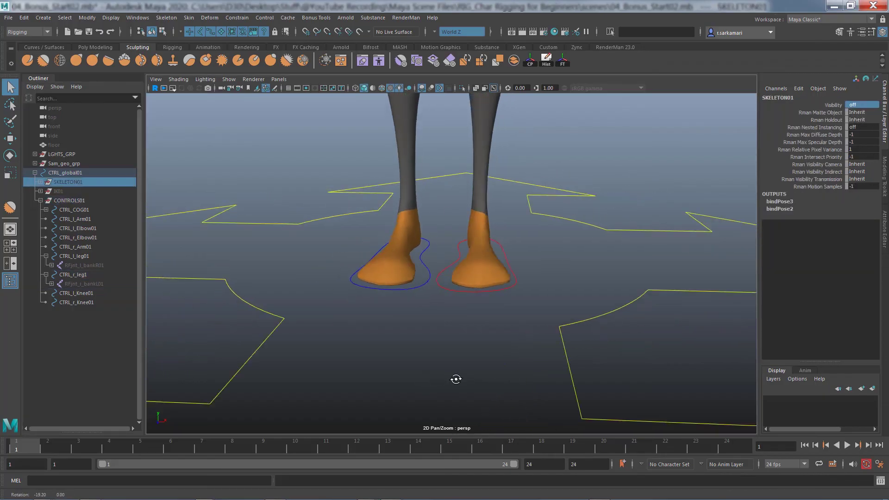
click(386, 275)
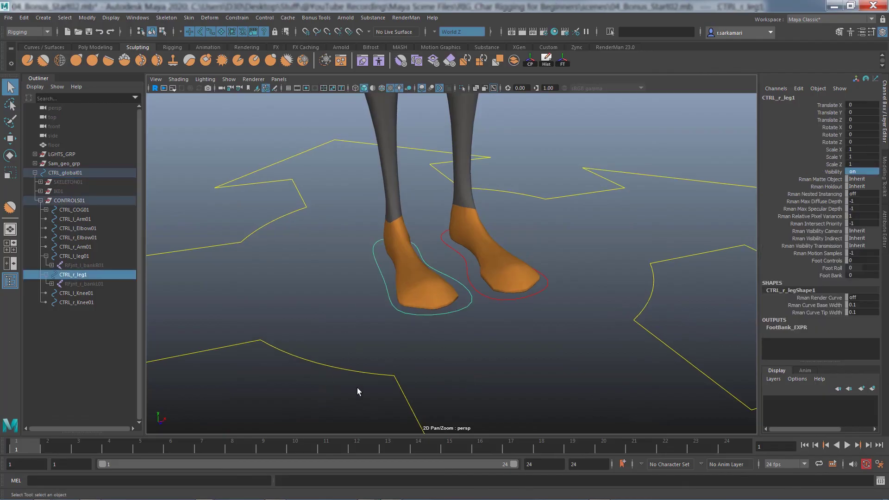
Step: Bank CTRL_r_leg1's foot to -38 and the opposite way via Foot Bank, resetting it to 0
click(830, 276)
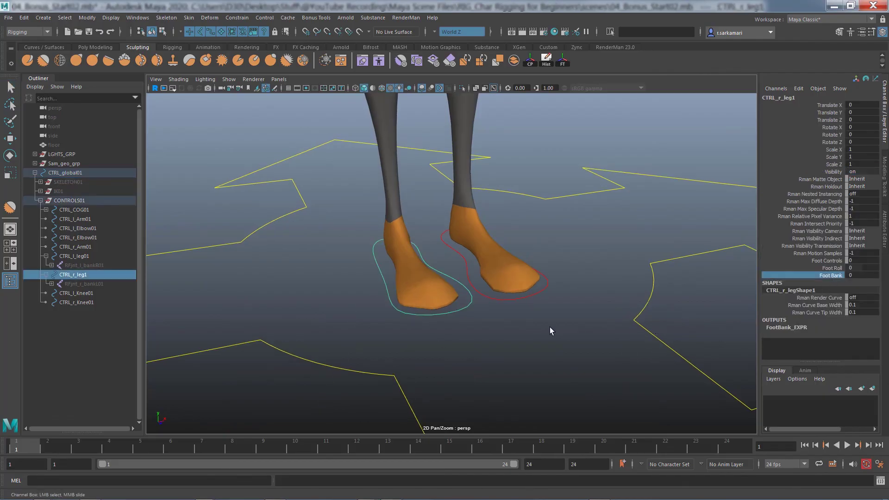
middle_drag(537, 327, 348, 337)
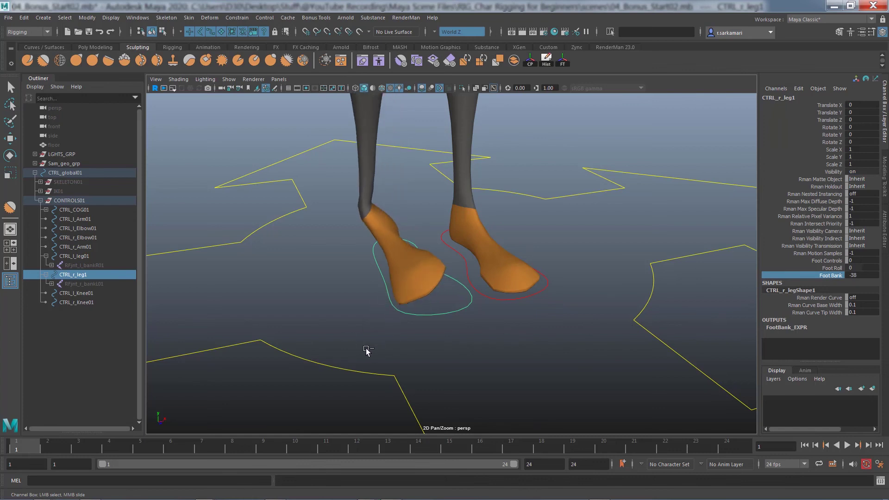
middle_drag(373, 341, 798, 386)
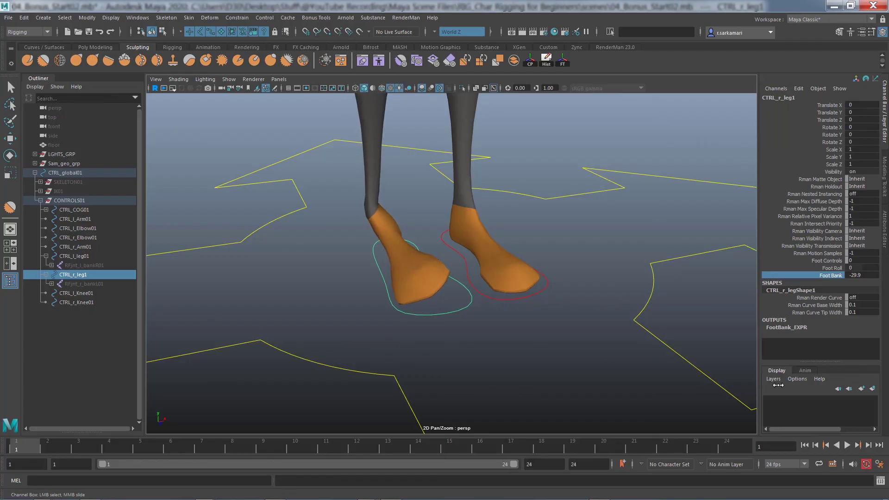
double_click(860, 275)
text(0)
key(Return)
mouse_move(333, 360)
middle_down()
mouse_move(487, 359)
mouse_move(643, 311)
middle_up()
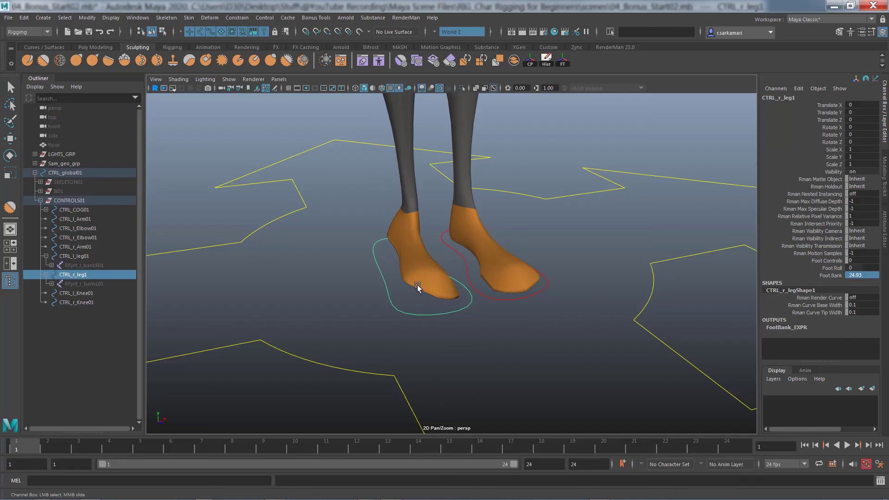
key(ctrl+z)
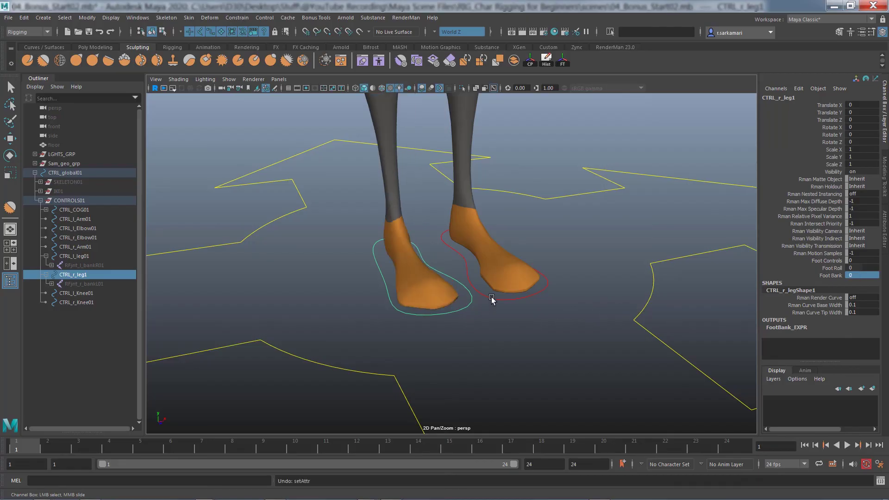
click(487, 296)
Step: Bank CTRL_l_leg01's foot both ways, reset Foot Bank to 0, and orbit to a front view
click(831, 276)
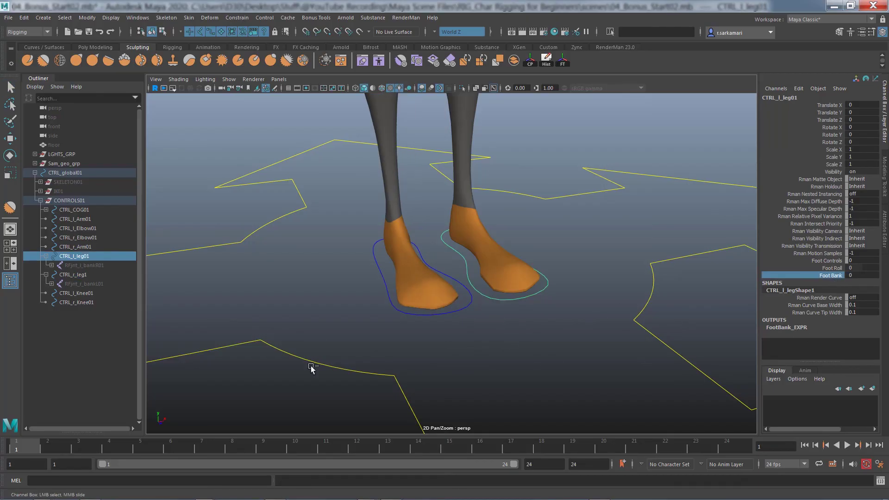
mouse_move(437, 359)
middle_down()
mouse_move(542, 360)
mouse_move(556, 330)
middle_up()
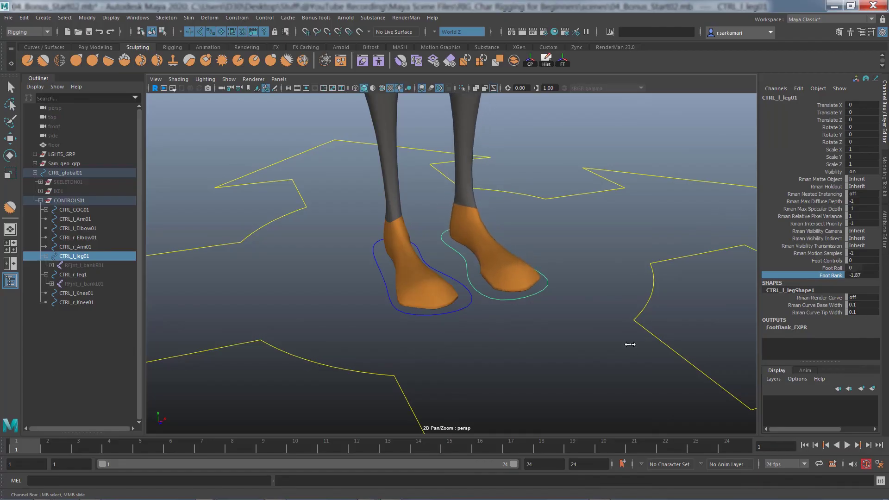
mouse_move(556, 330)
middle_down()
mouse_move(528, 330)
mouse_move(542, 330)
mouse_move(570, 357)
middle_up()
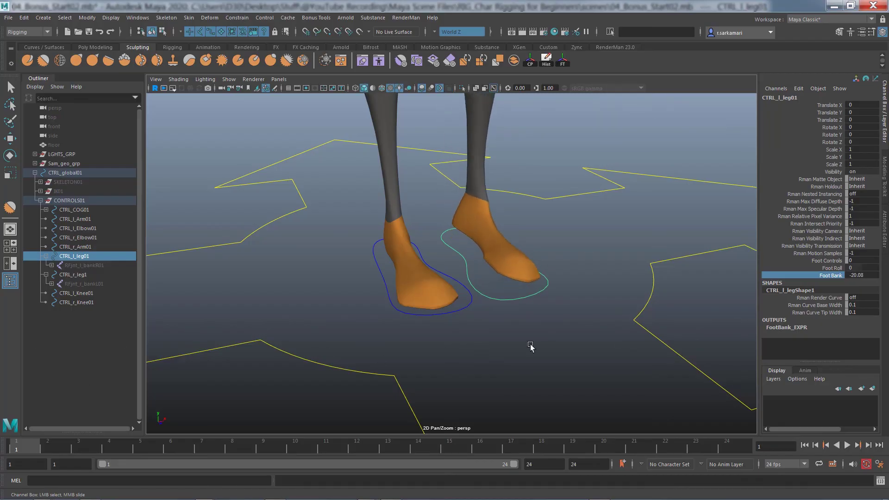
click(866, 269)
text(0)
key(Return)
alt+drag(504, 378, 461, 370)
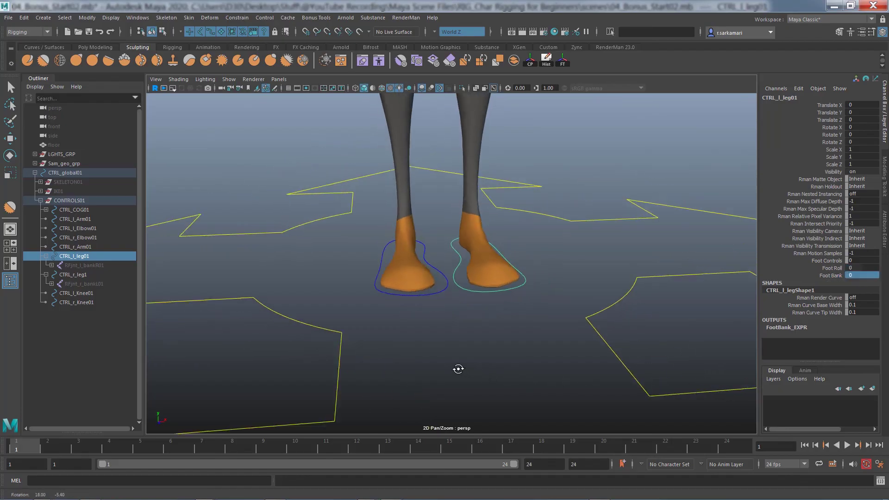
alt+right_drag(456, 371, 521, 403)
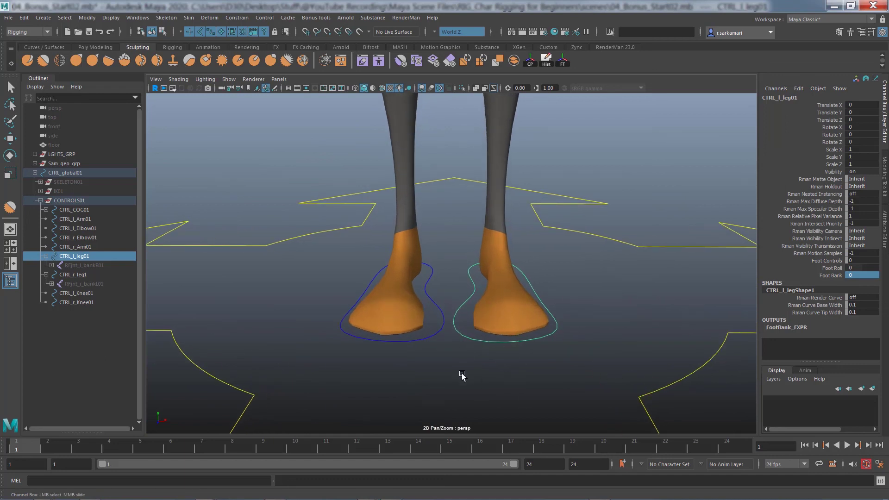
Step: Dolly the camera back from the feet toward a full view of the character
mouse_move(541, 363)
alt+right_down()
mouse_move(348, 362)
mouse_move(498, 353)
mouse_move(426, 338)
mouse_move(388, 393)
alt+right_up()
scroll(387, 392, down, 1)
scroll(385, 392, down, 1)
scroll(382, 391, down, 2)
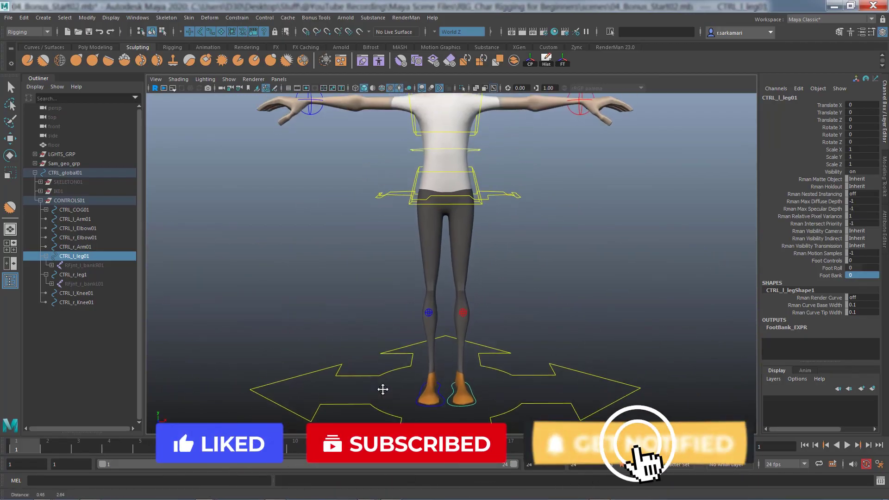
scroll(413, 373, down, 1)
scroll(394, 370, down, 1)
scroll(422, 377, down, 1)
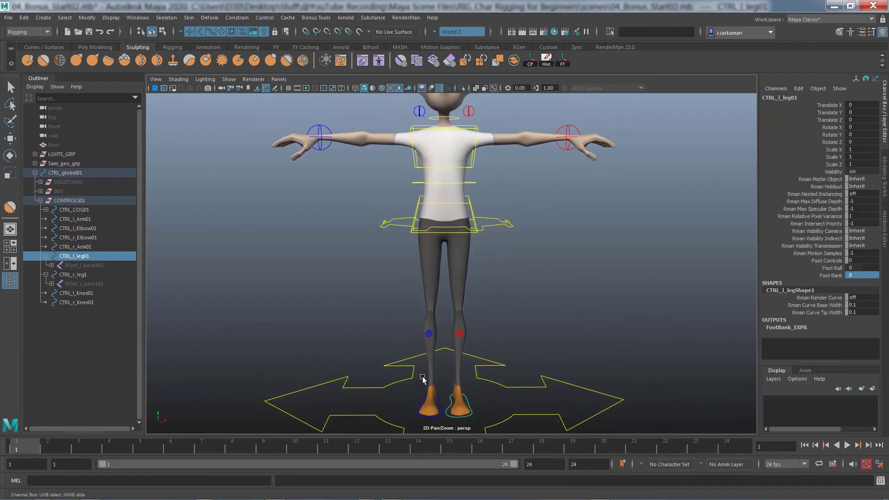
scroll(423, 378, down, 1)
scroll(417, 369, down, 1)
scroll(377, 367, down, 1)
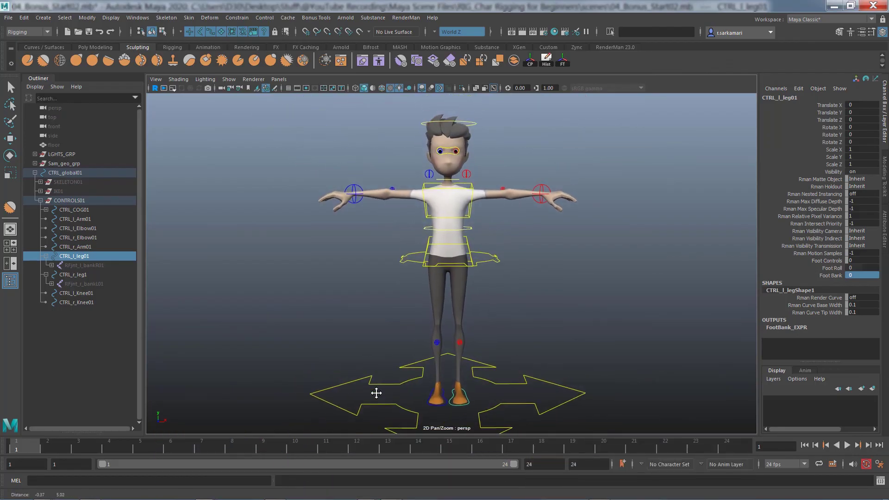